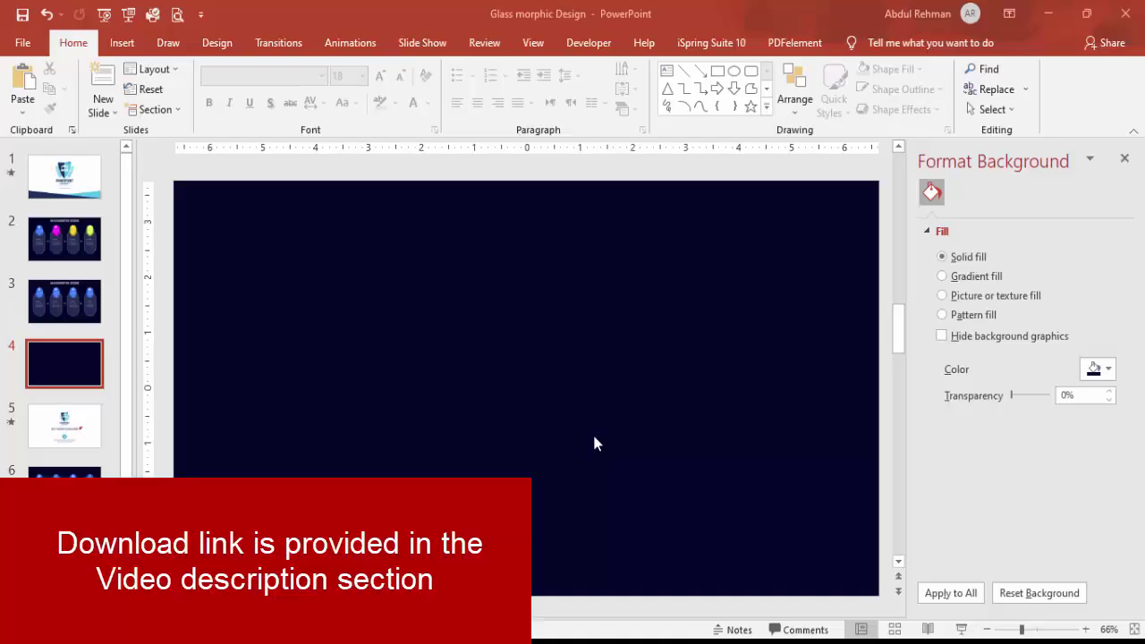
- Switch to the Insert tab to start adding content to the navy slide
{"action": "left_click", "coordinate": [122, 43]}
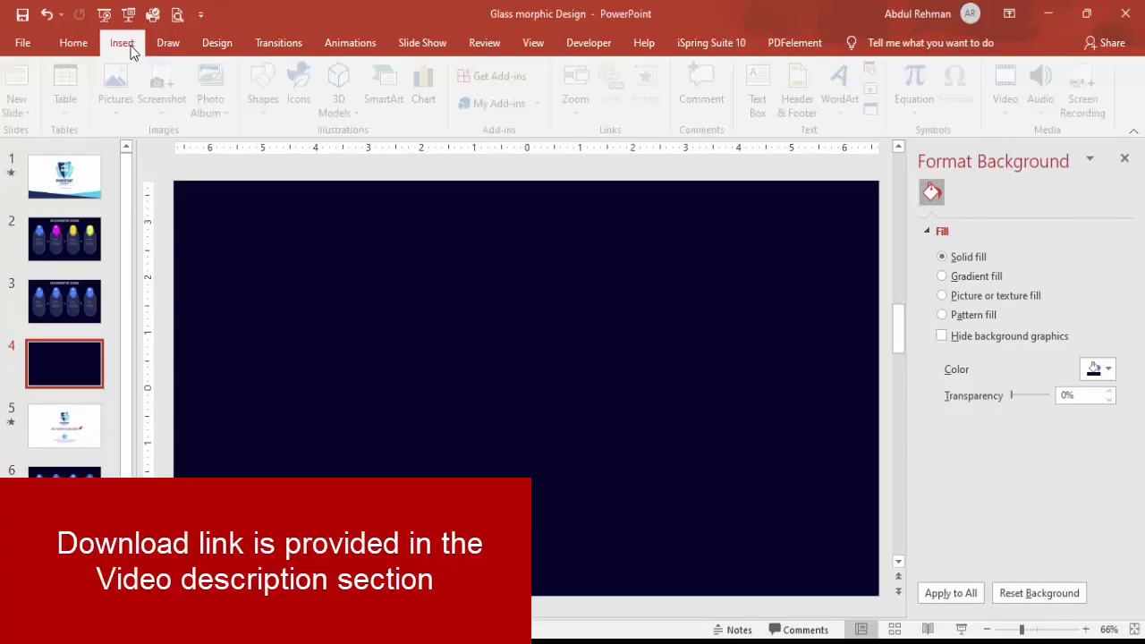
- Draw a tall rounded rectangle, round it fully into a pill, and centre it
{"action": "left_click", "coordinate": [268, 115]}
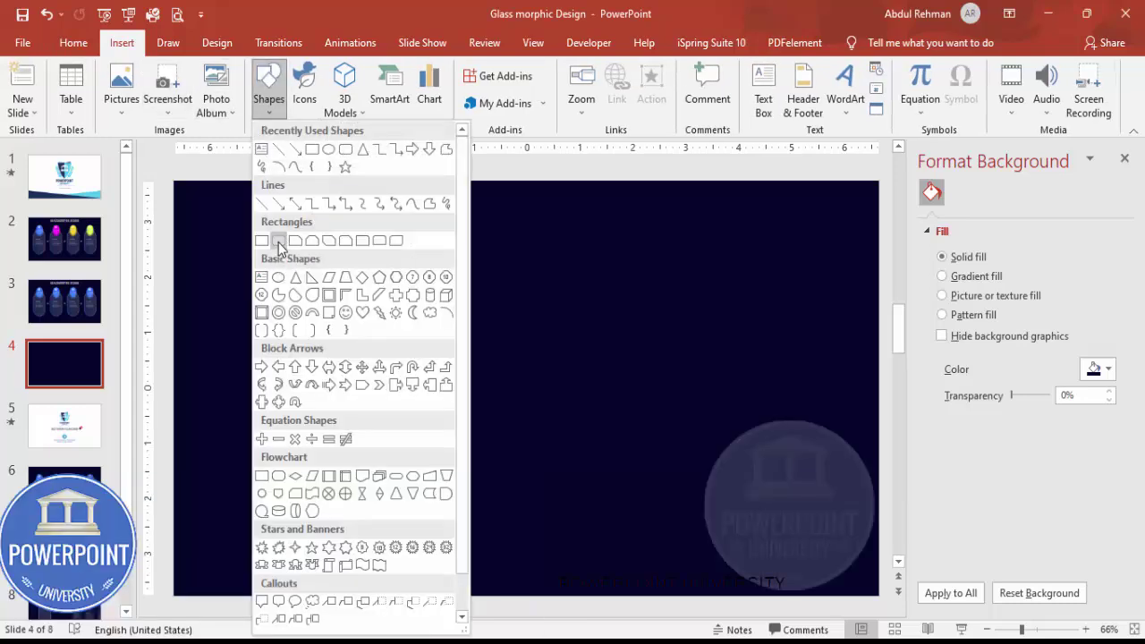
{"action": "left_click", "coordinate": [278, 242]}
{"action": "left_click_drag", "start_coordinate": [438, 278], "coordinate": [582, 538]}
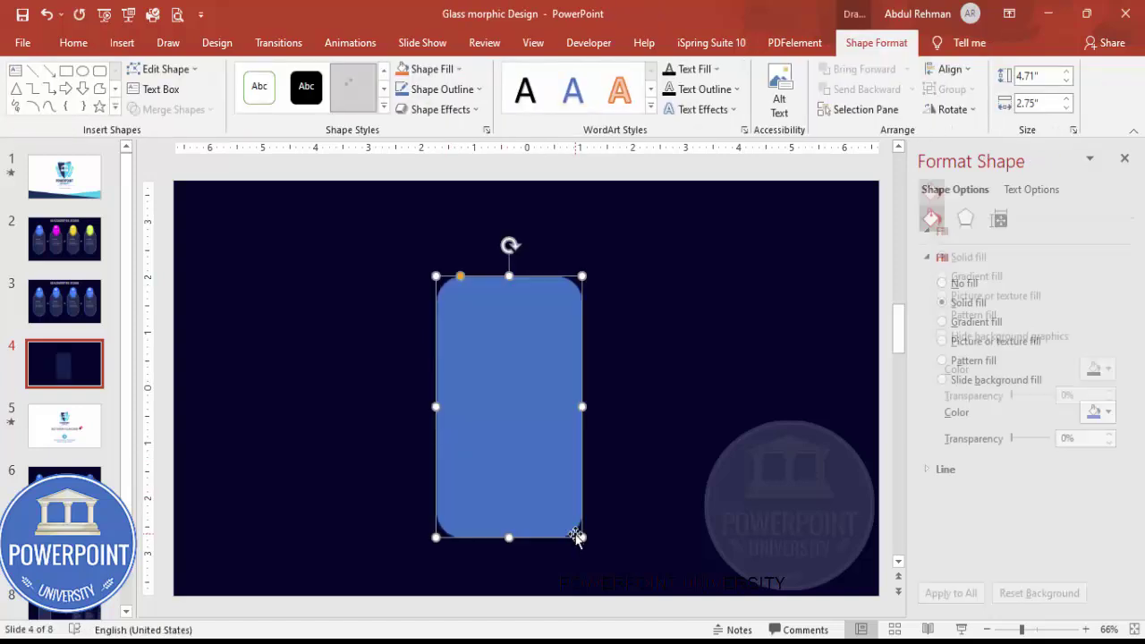
{"action": "left_click_drag", "start_coordinate": [460, 278], "coordinate": [510, 279]}
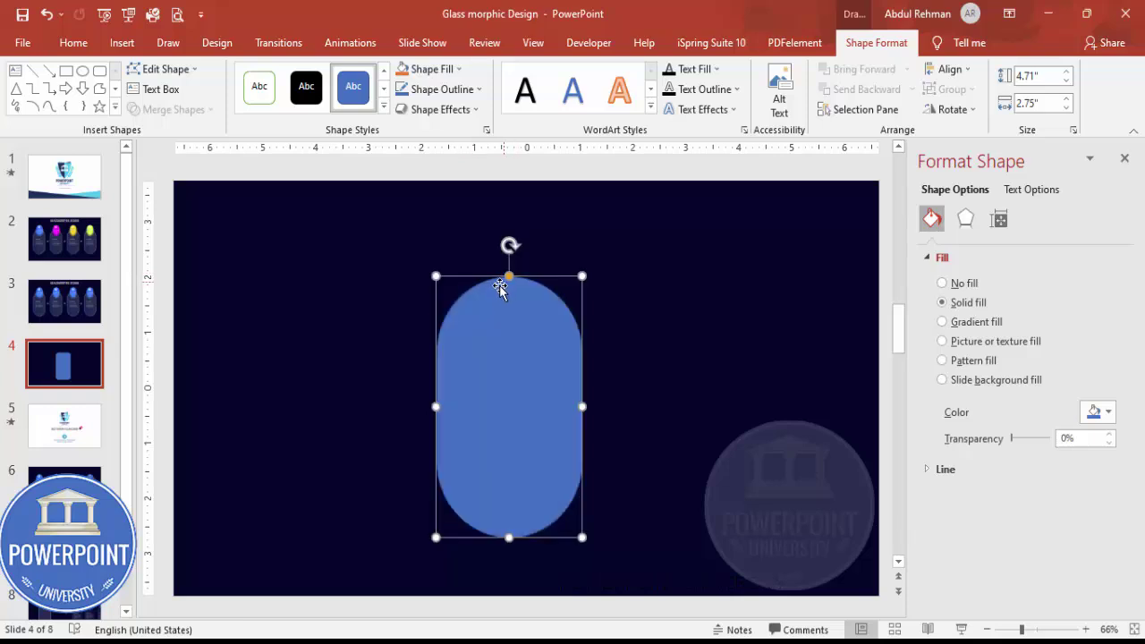
{"action": "left_click_drag", "start_coordinate": [582, 276], "coordinate": [582, 258]}
{"action": "left_click_drag", "start_coordinate": [521, 350], "coordinate": [453, 358]}
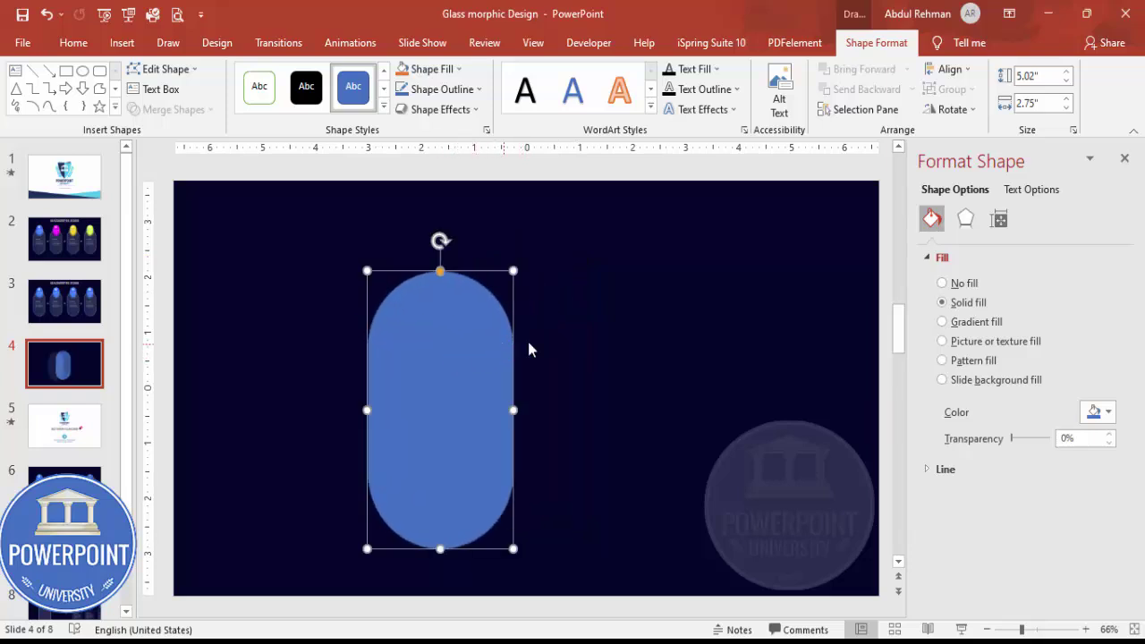
- Duplicate the pill to its right, giving two 5.02" by 2.75" pills
{"action": "left_click", "coordinate": [573, 337]}
{"action": "left_click", "coordinate": [460, 325]}
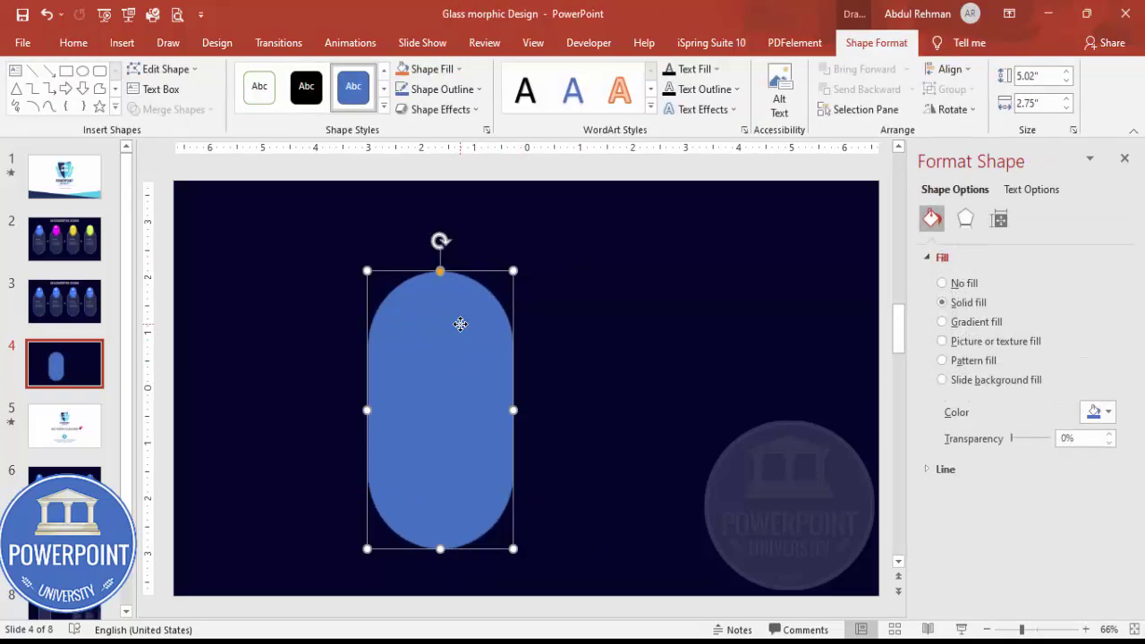
{"action": "left_click_drag", "start_coordinate": [460, 332], "coordinate": [620, 306]}
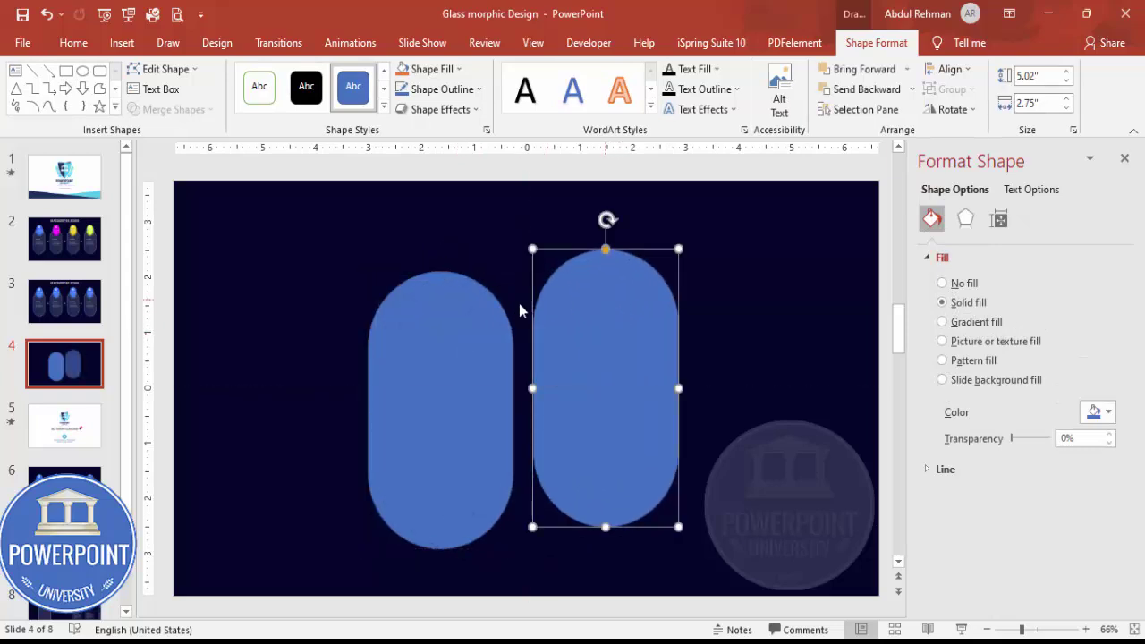
{"action": "left_click", "coordinate": [430, 322]}
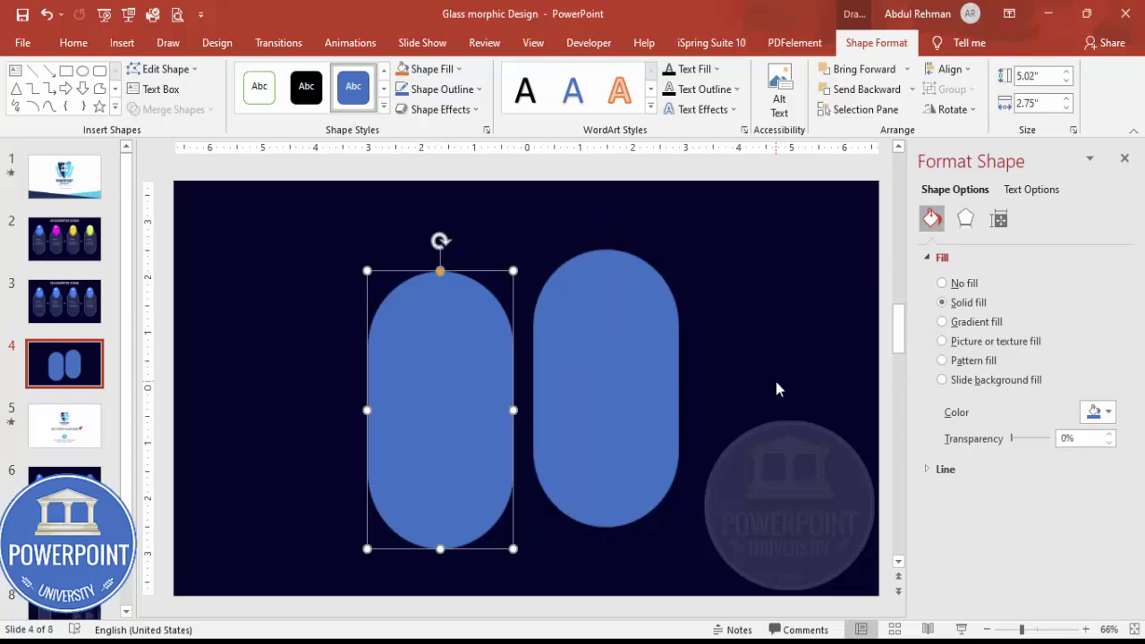
- Fill the left pill with a gradient running from blue to white
{"action": "left_click", "coordinate": [969, 328]}
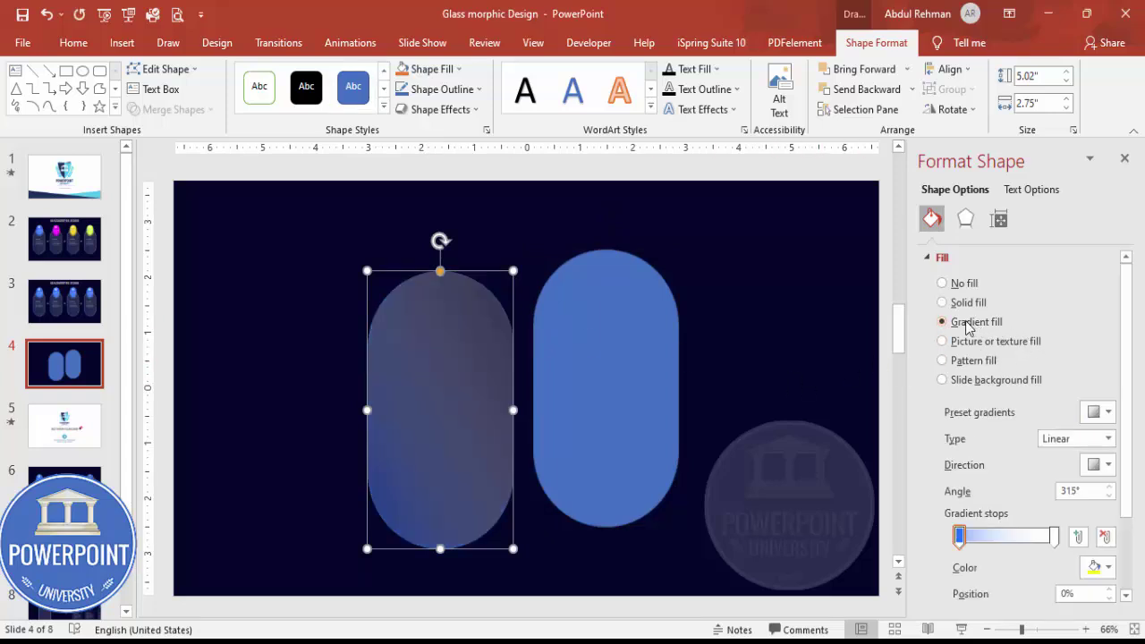
{"action": "left_click", "coordinate": [961, 537]}
{"action": "left_click", "coordinate": [1098, 567]}
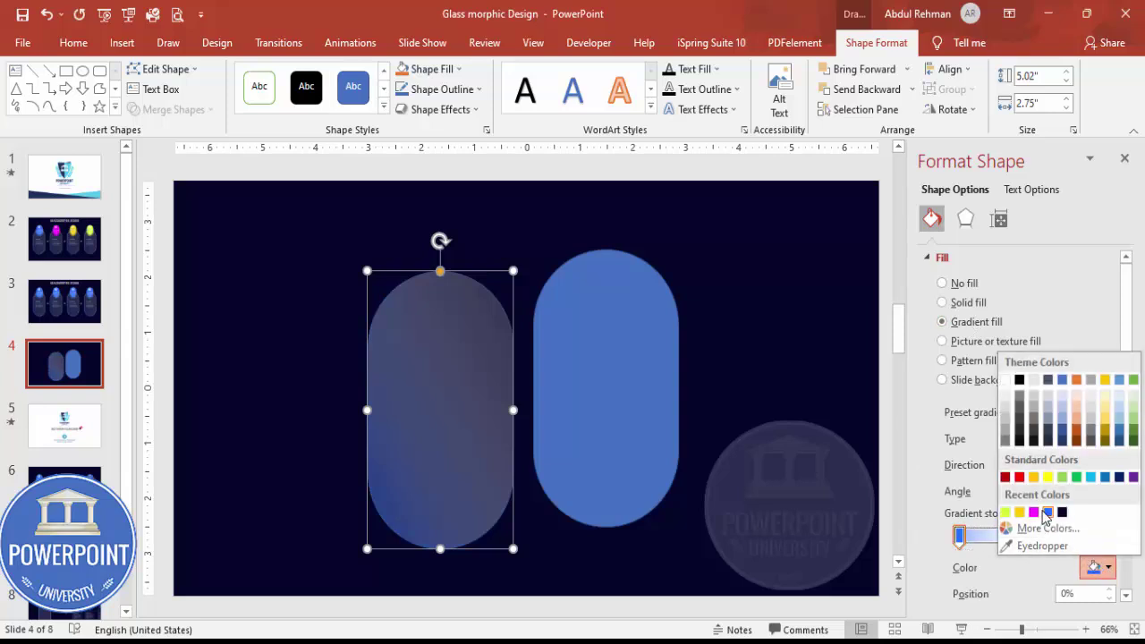
{"action": "left_click", "coordinate": [1048, 513]}
{"action": "scroll", "coordinate": [1135, 476], "scroll_direction": "down", "scroll_amount": 2}
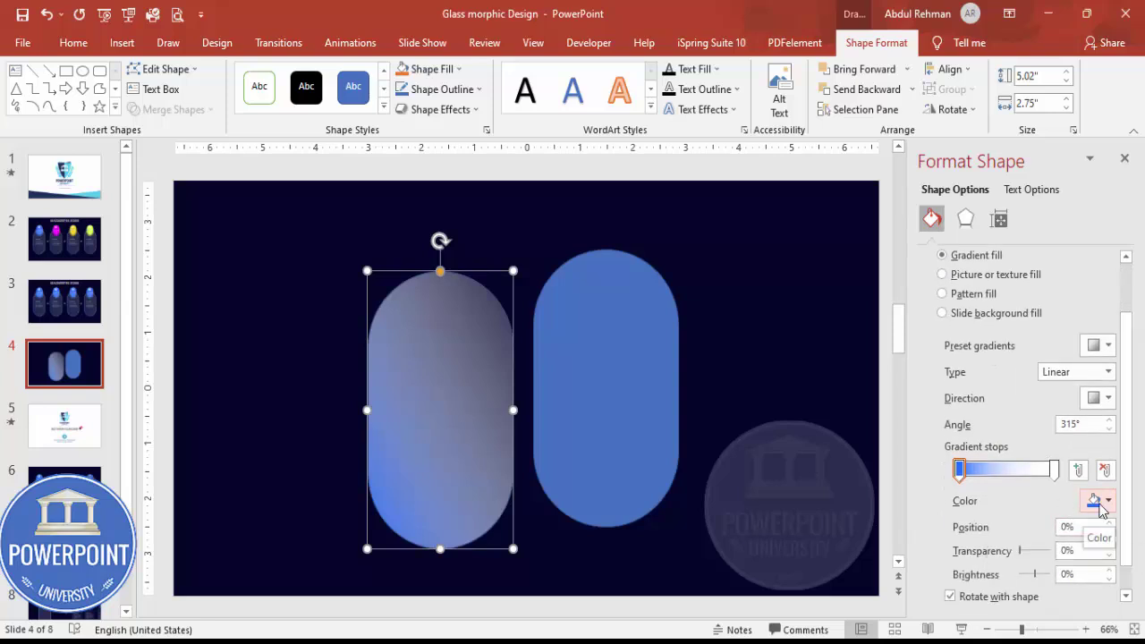
{"action": "left_click", "coordinate": [1055, 470]}
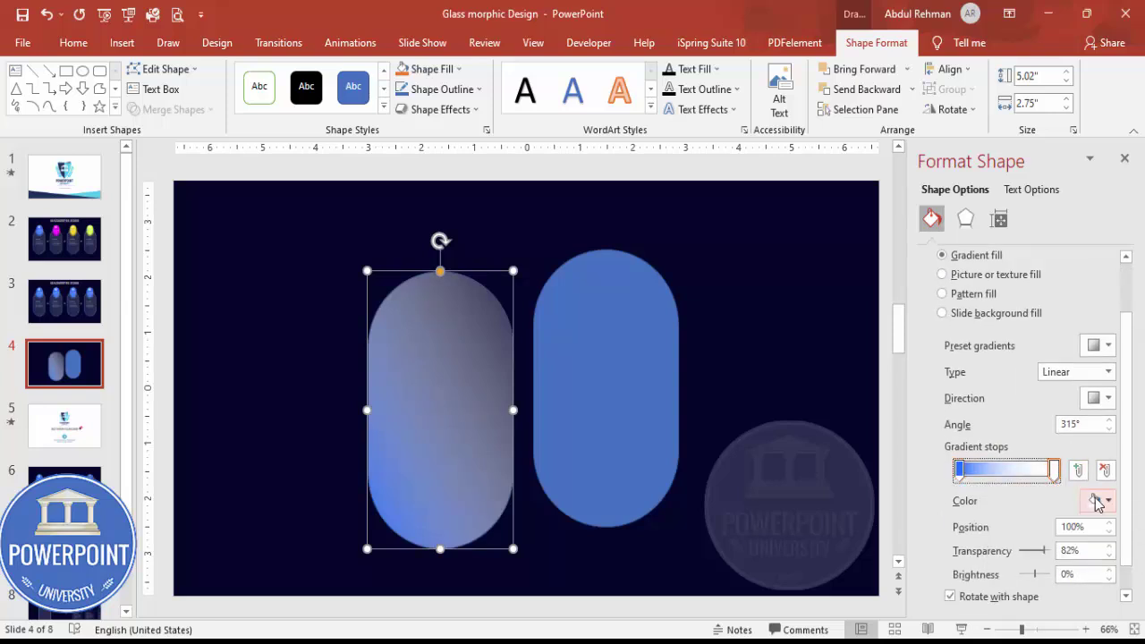
{"action": "left_click", "coordinate": [1097, 500]}
{"action": "left_click", "coordinate": [1006, 313]}
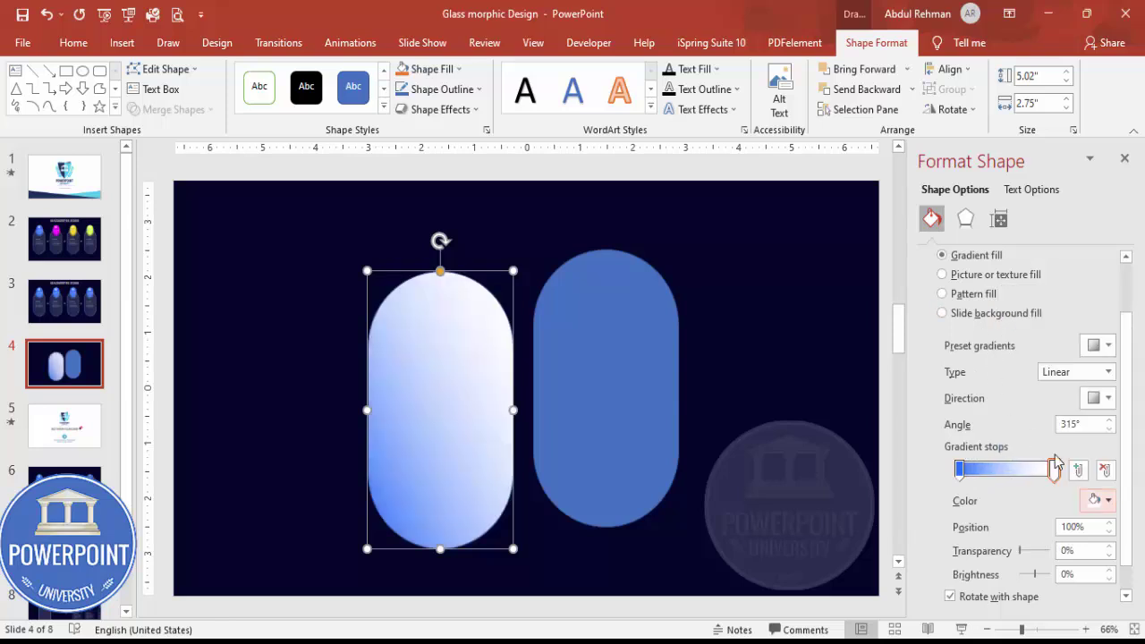
- Make both gradient stops translucent, at 82% and 90% transparency
{"action": "left_click", "coordinate": [1056, 473]}
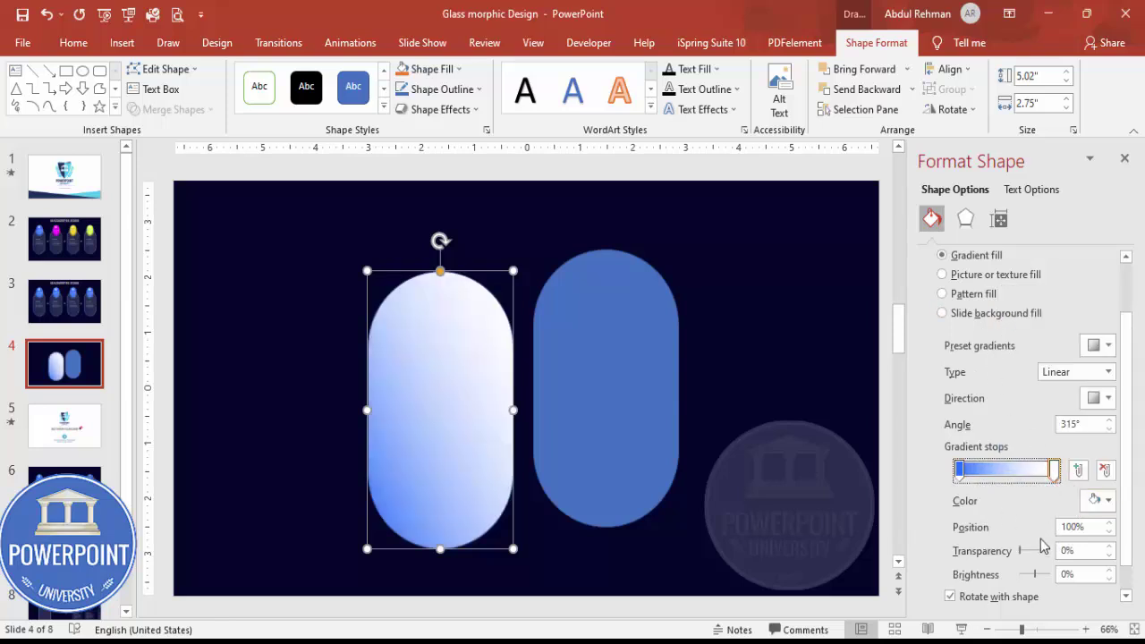
{"action": "left_click_drag", "start_coordinate": [1021, 560], "coordinate": [1049, 557]}
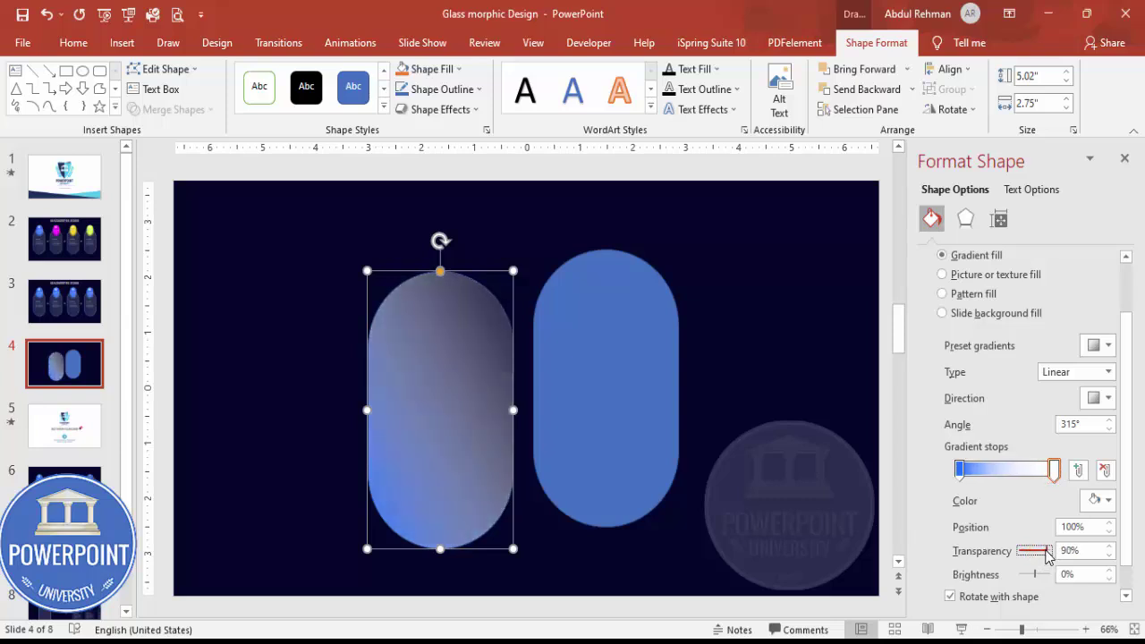
{"action": "left_click", "coordinate": [960, 469]}
{"action": "left_click_drag", "start_coordinate": [1020, 556], "coordinate": [1046, 555]}
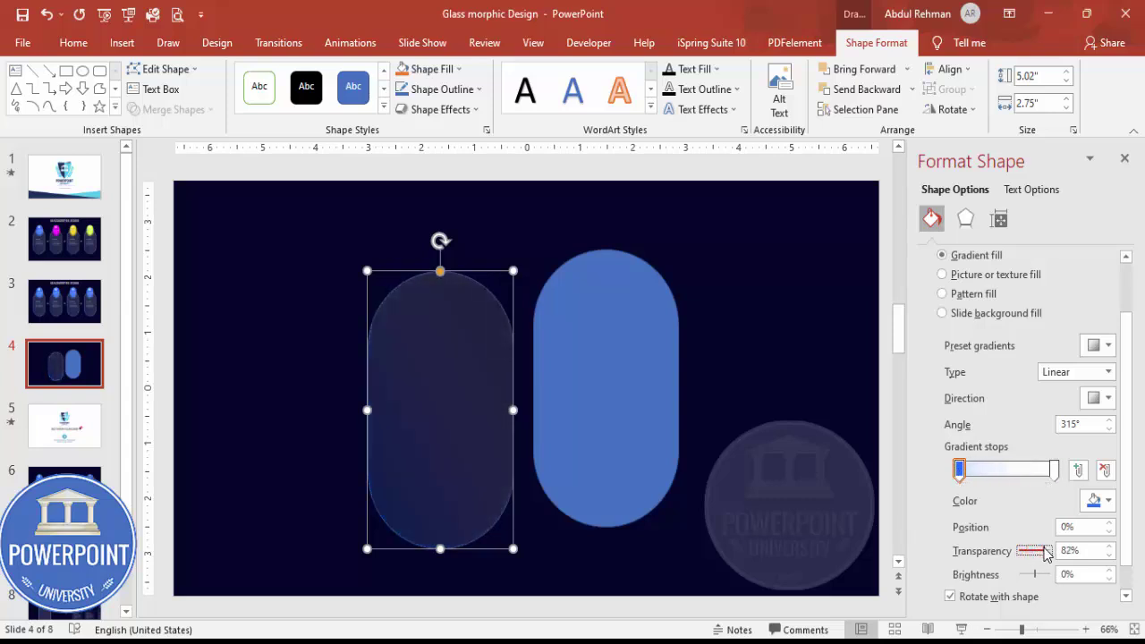
{"action": "left_click", "coordinate": [703, 464]}
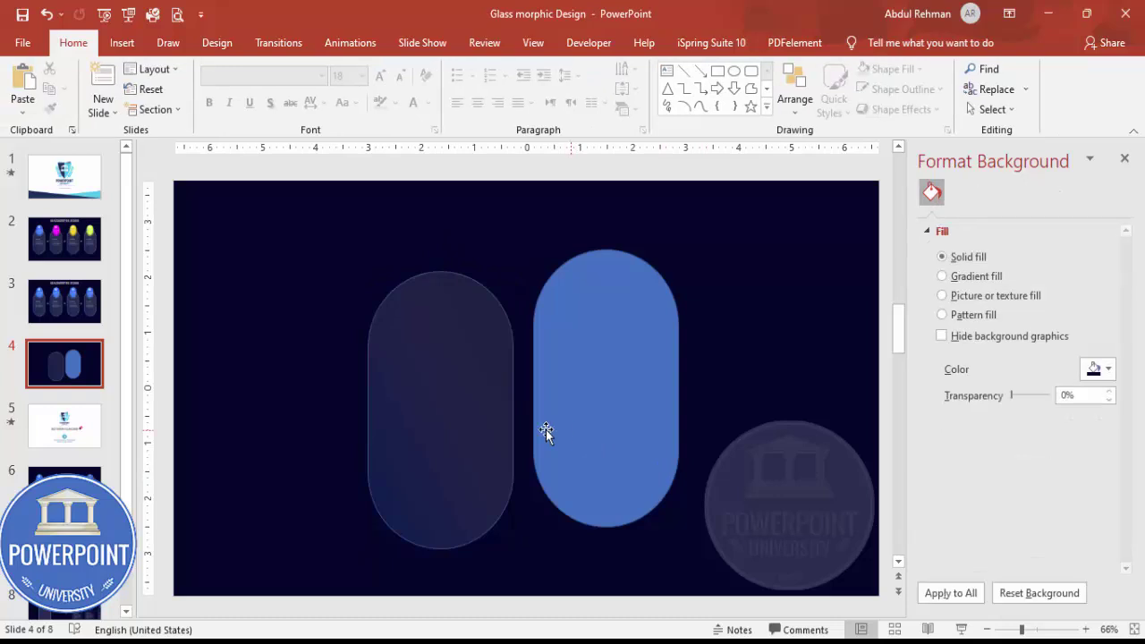
{"action": "left_click", "coordinate": [455, 390]}
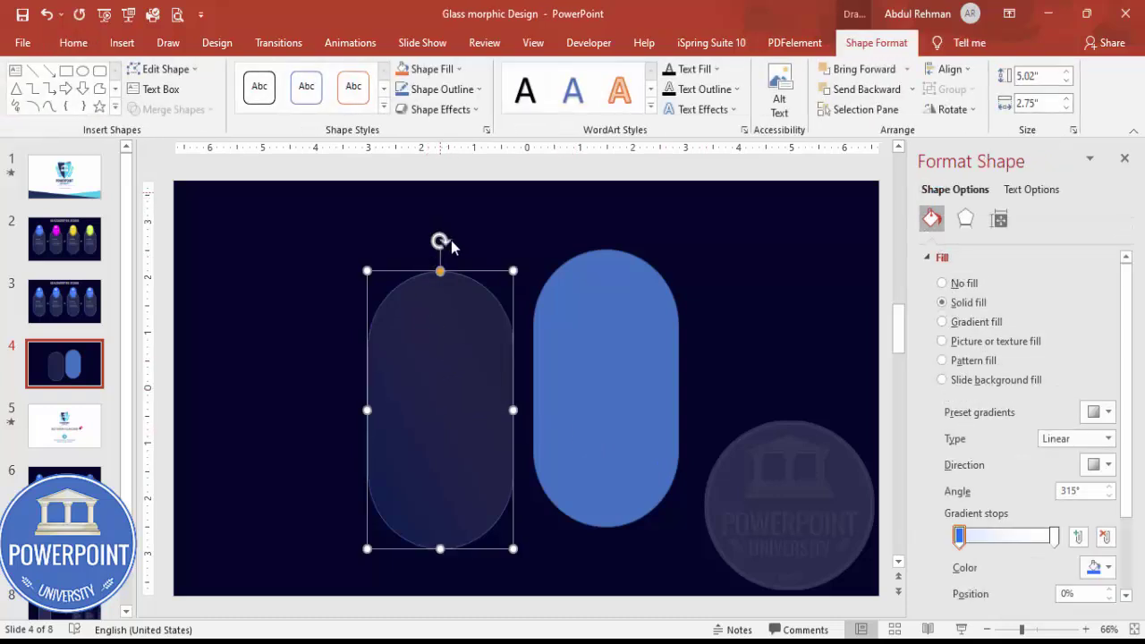
- Give the left pill a gradient outline reduced to just two stops
{"action": "left_click_drag", "start_coordinate": [1129, 405], "coordinate": [1118, 501]}
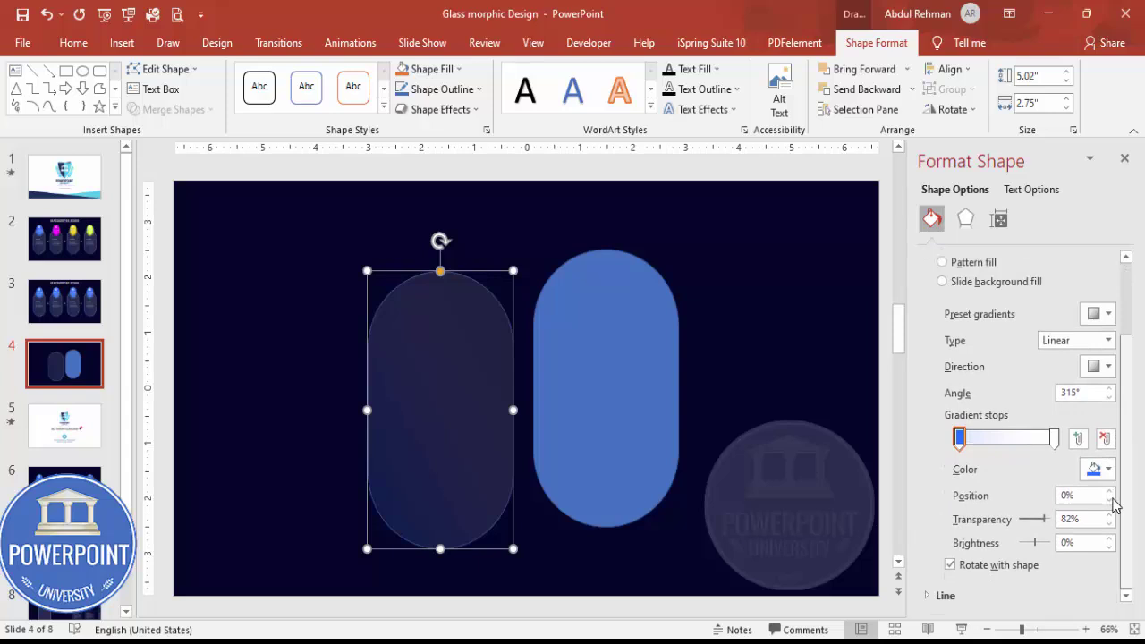
{"action": "left_click", "coordinate": [972, 593]}
{"action": "left_click_drag", "start_coordinate": [1129, 435], "coordinate": [1144, 516]}
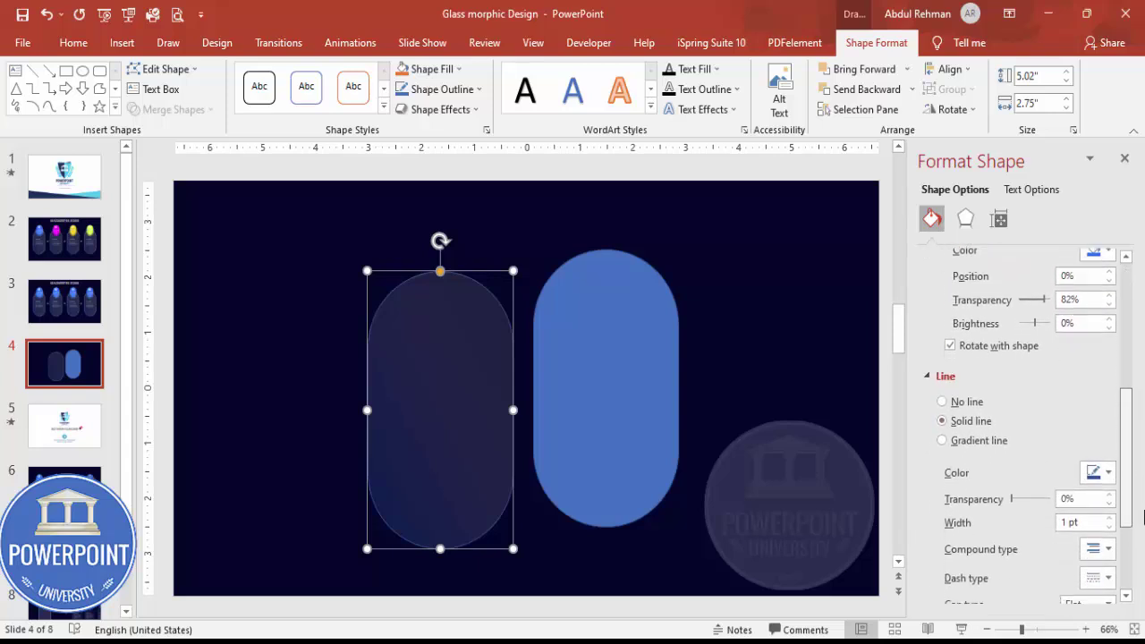
{"action": "left_click", "coordinate": [944, 441]}
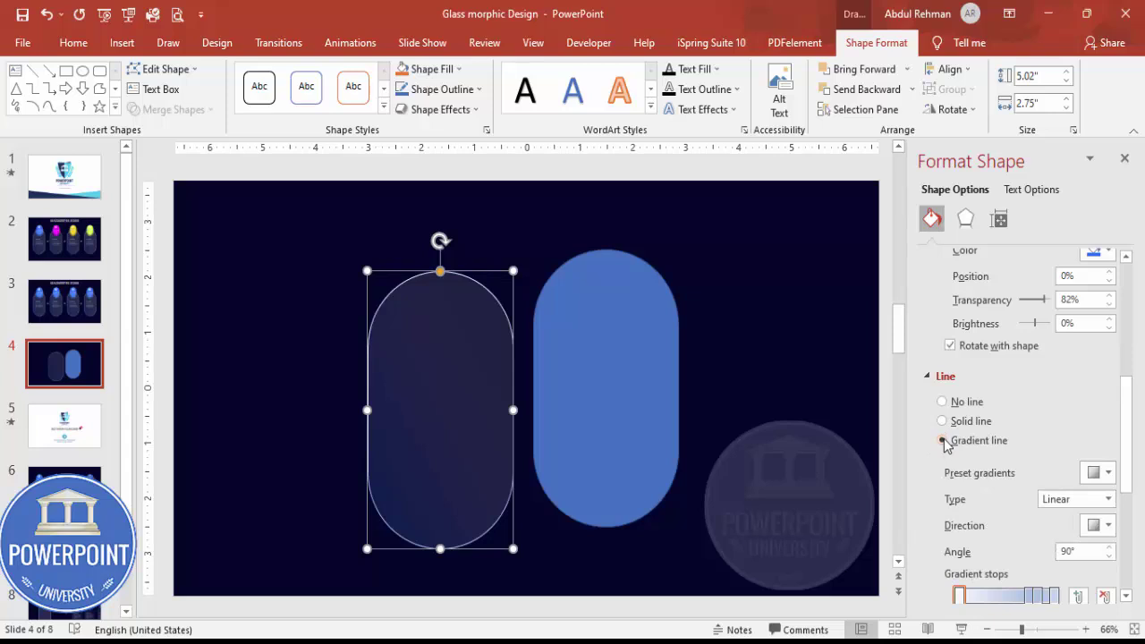
{"action": "scroll", "coordinate": [1132, 481], "scroll_direction": "down", "scroll_amount": 3}
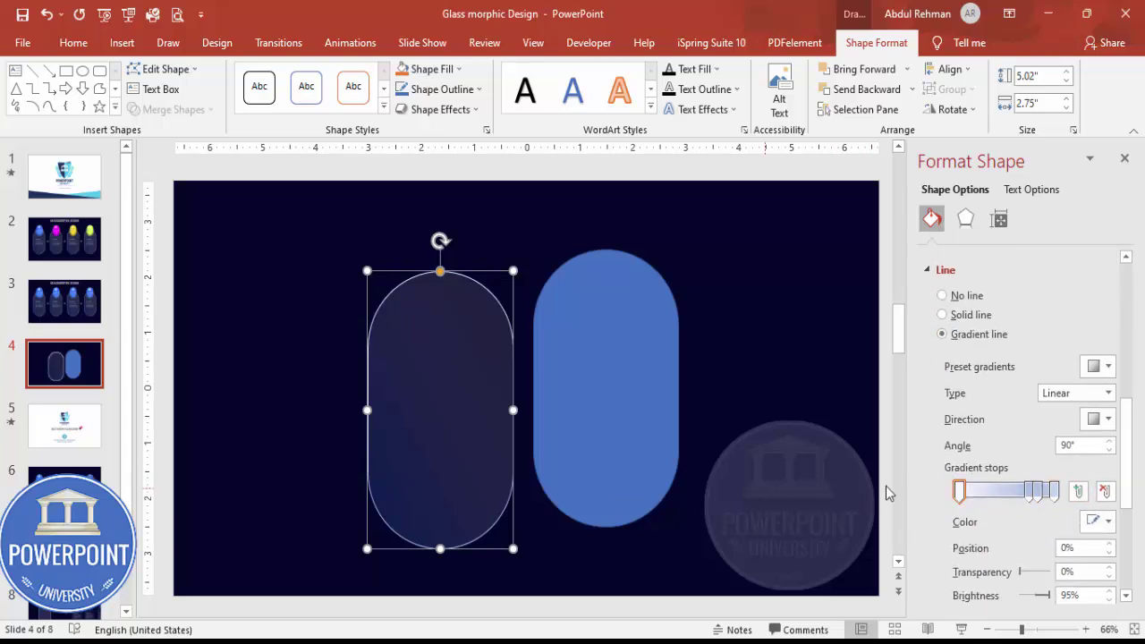
{"action": "left_click", "coordinate": [1042, 492]}
{"action": "left_click", "coordinate": [1106, 492]}
{"action": "left_click", "coordinate": [1106, 494]}
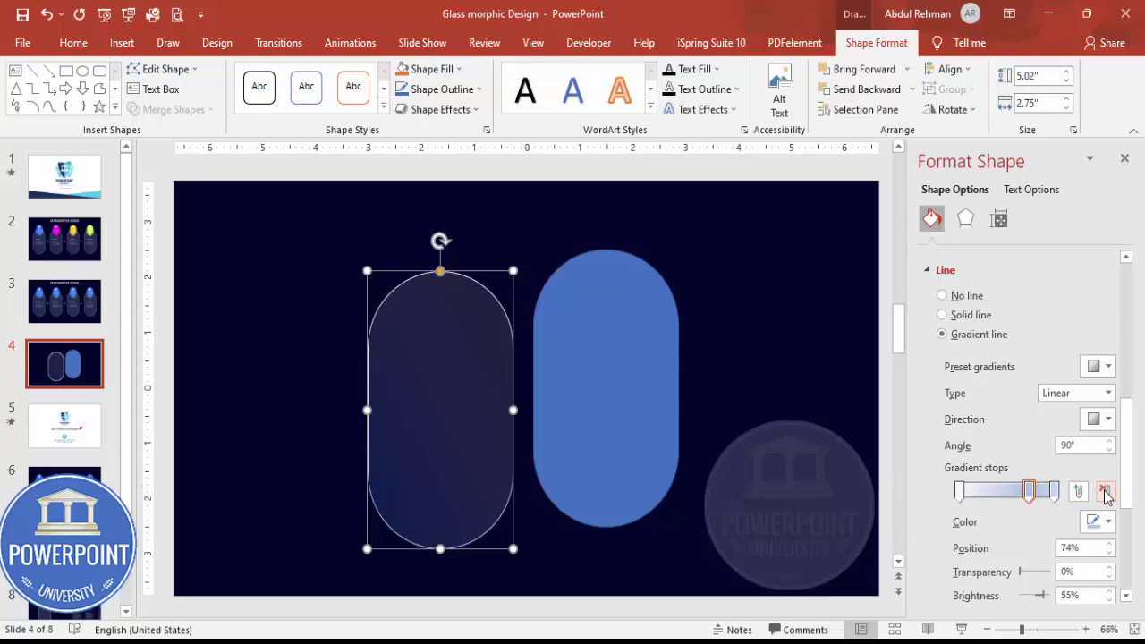
{"action": "left_click", "coordinate": [1106, 494]}
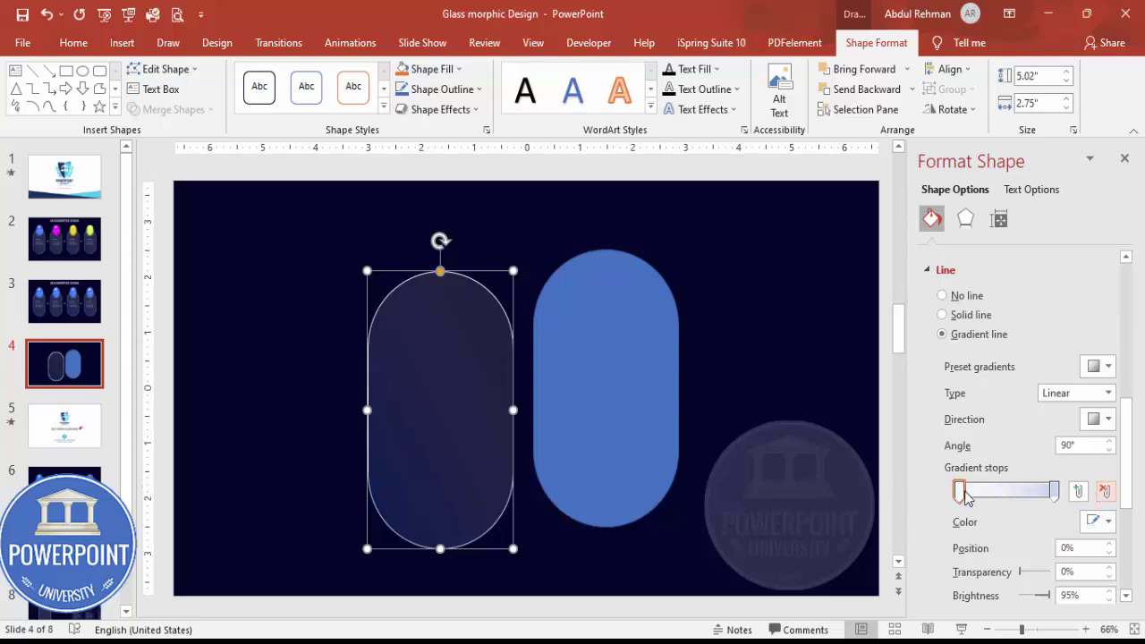
- Colour the outline stops blue and white, running the gradient at 315°
{"action": "left_click", "coordinate": [1098, 522]}
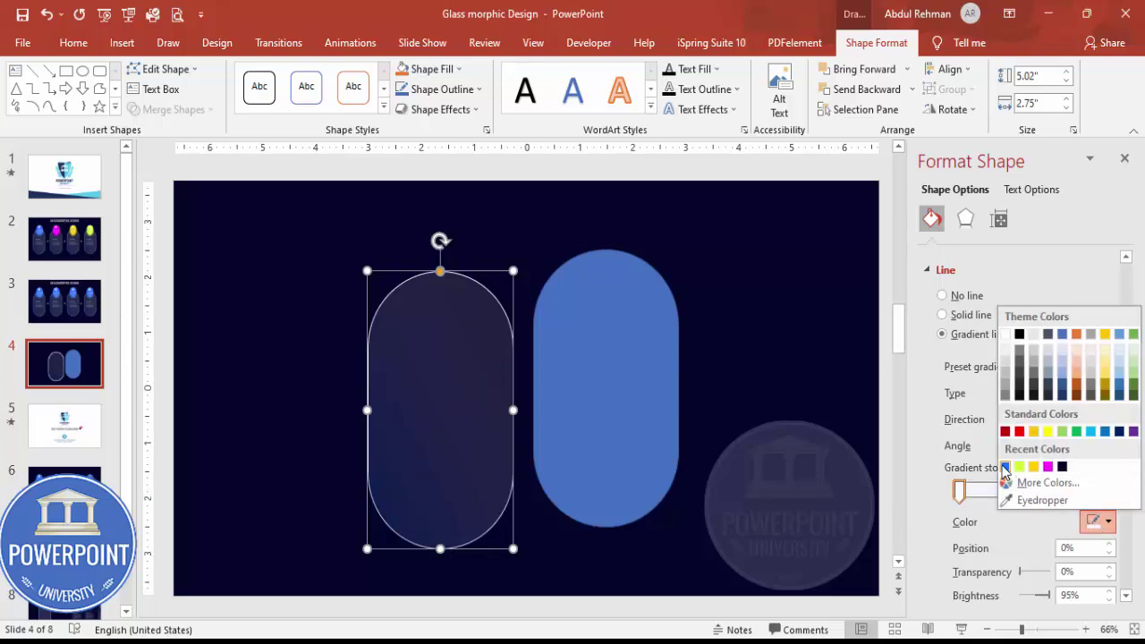
{"action": "left_click", "coordinate": [1004, 466]}
{"action": "left_click", "coordinate": [1054, 492]}
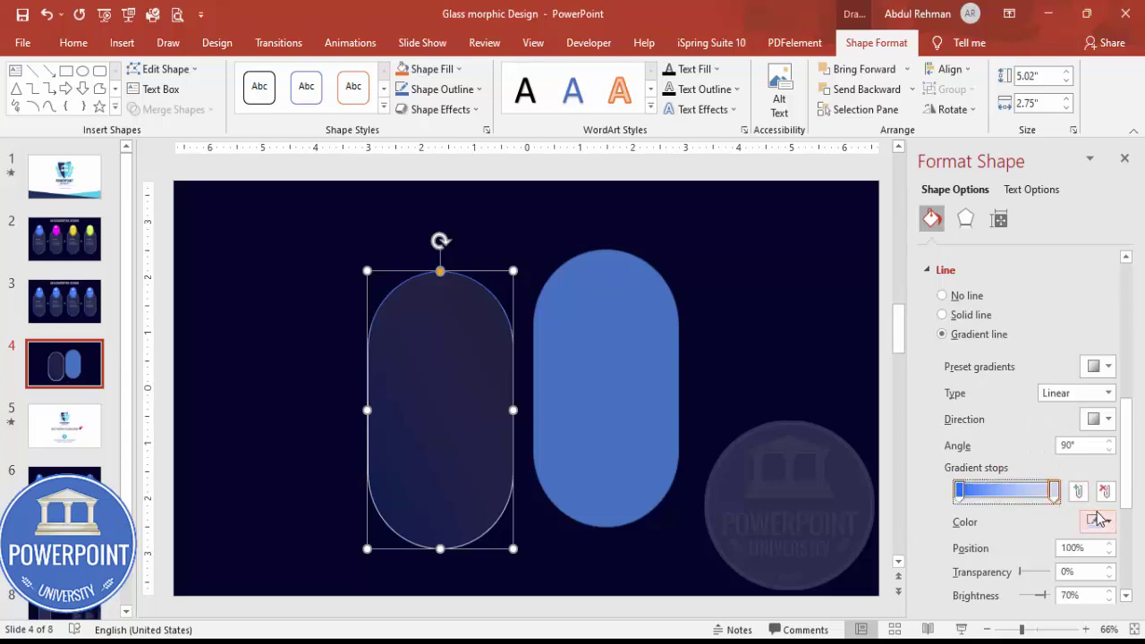
{"action": "left_click", "coordinate": [1099, 522]}
{"action": "left_click", "coordinate": [1005, 335]}
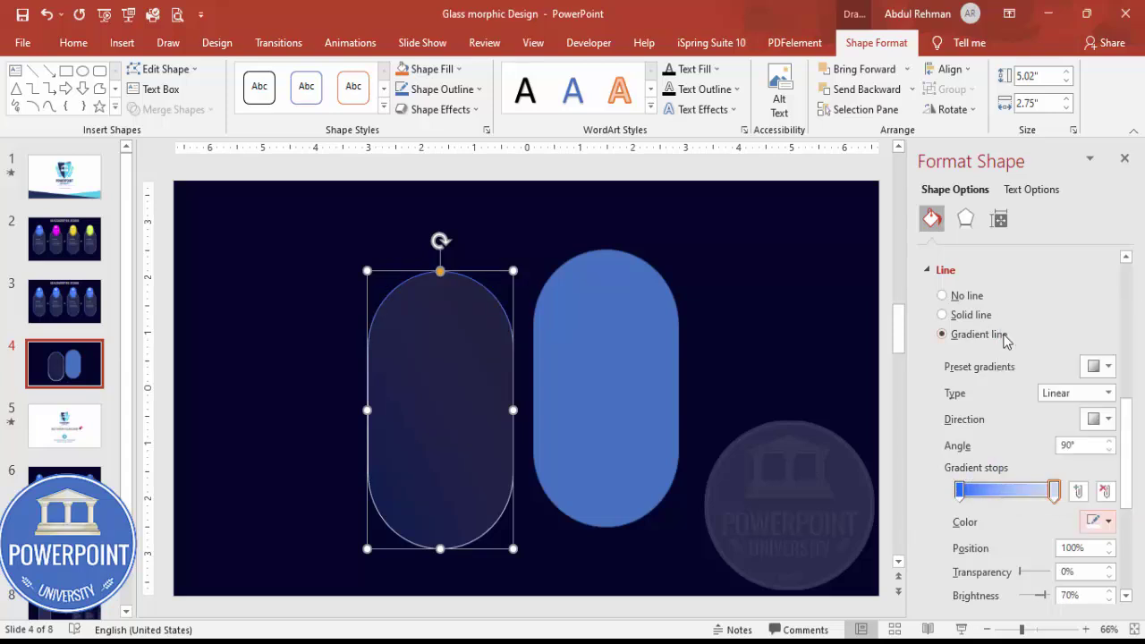
{"action": "left_click", "coordinate": [1110, 419]}
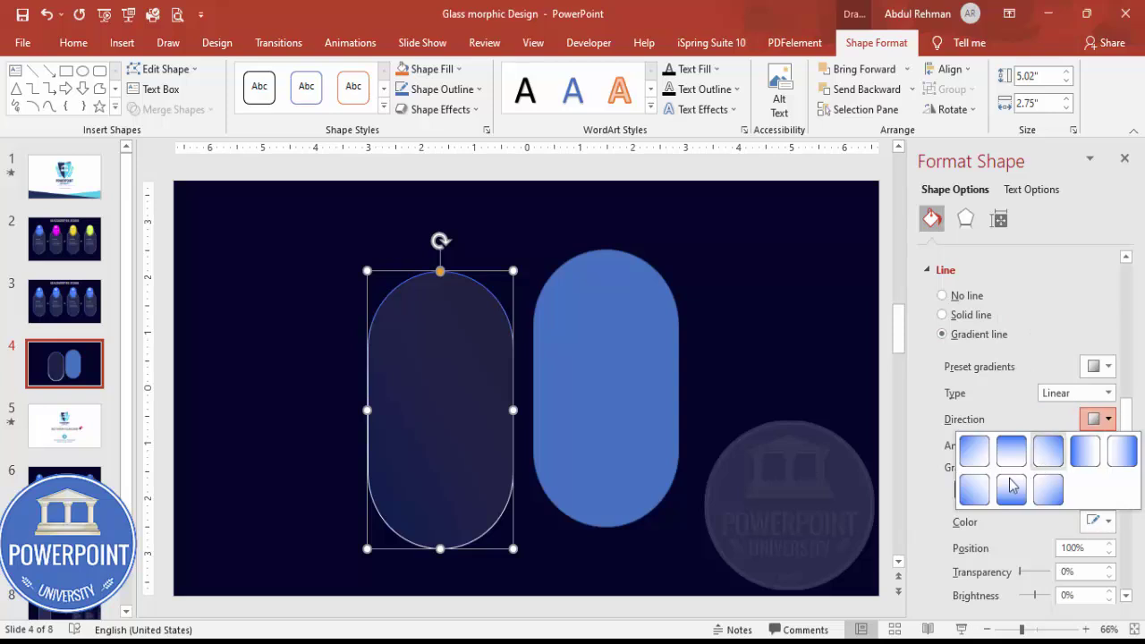
{"action": "left_click", "coordinate": [975, 497]}
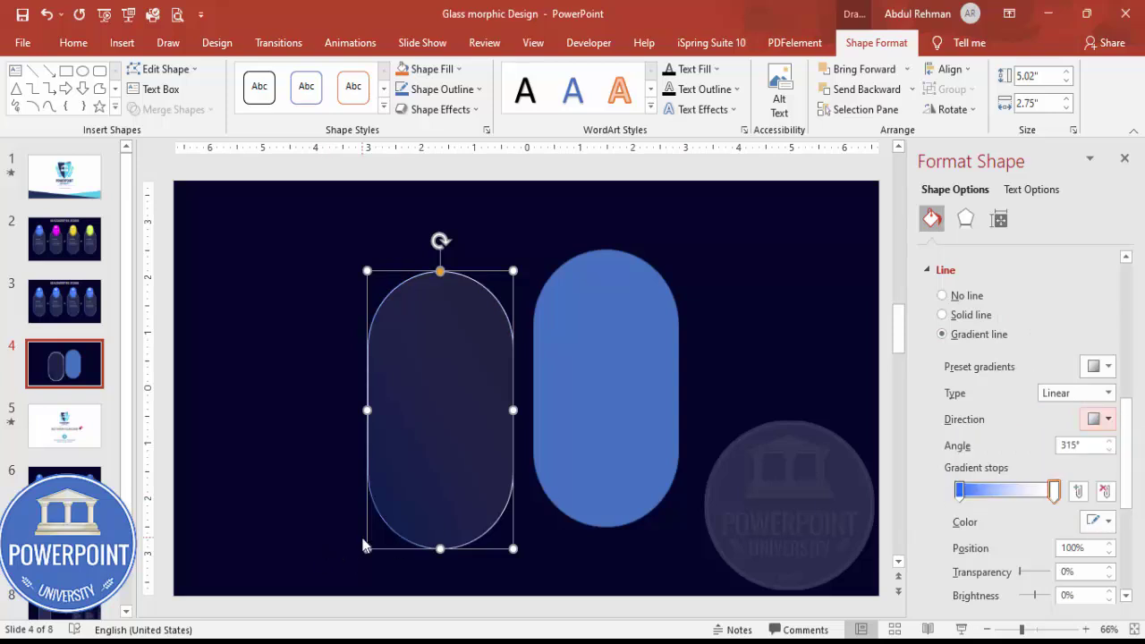
- Make the outline stops faint, at 72% and 77% transparency
{"action": "scroll", "coordinate": [1129, 470], "scroll_direction": "down", "scroll_amount": 3}
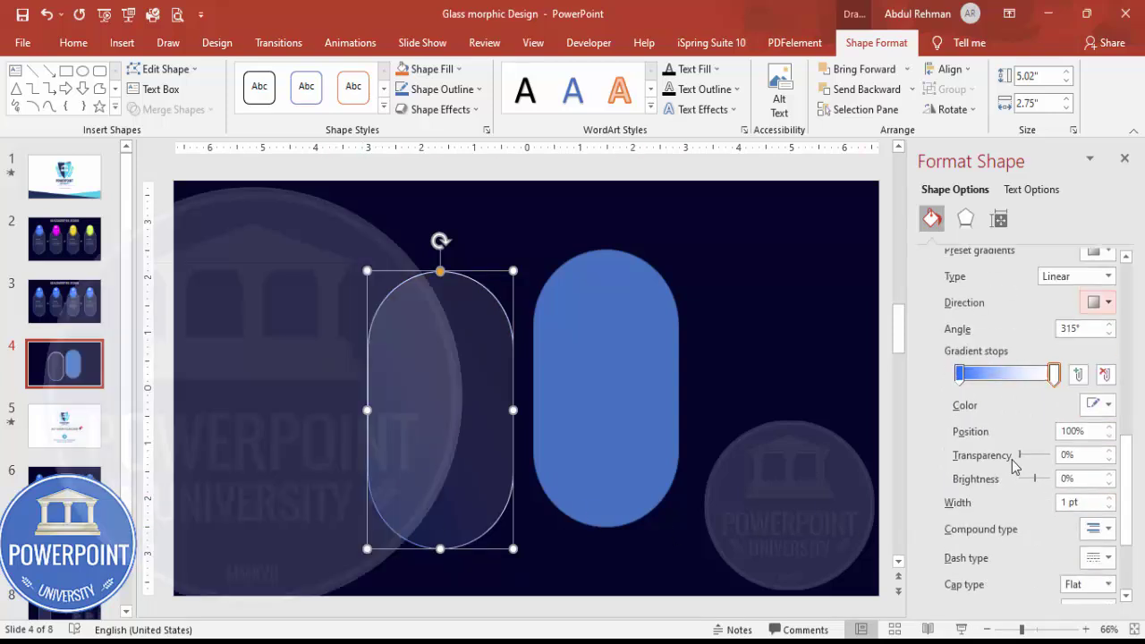
{"action": "left_click_drag", "start_coordinate": [1023, 456], "coordinate": [1038, 459]}
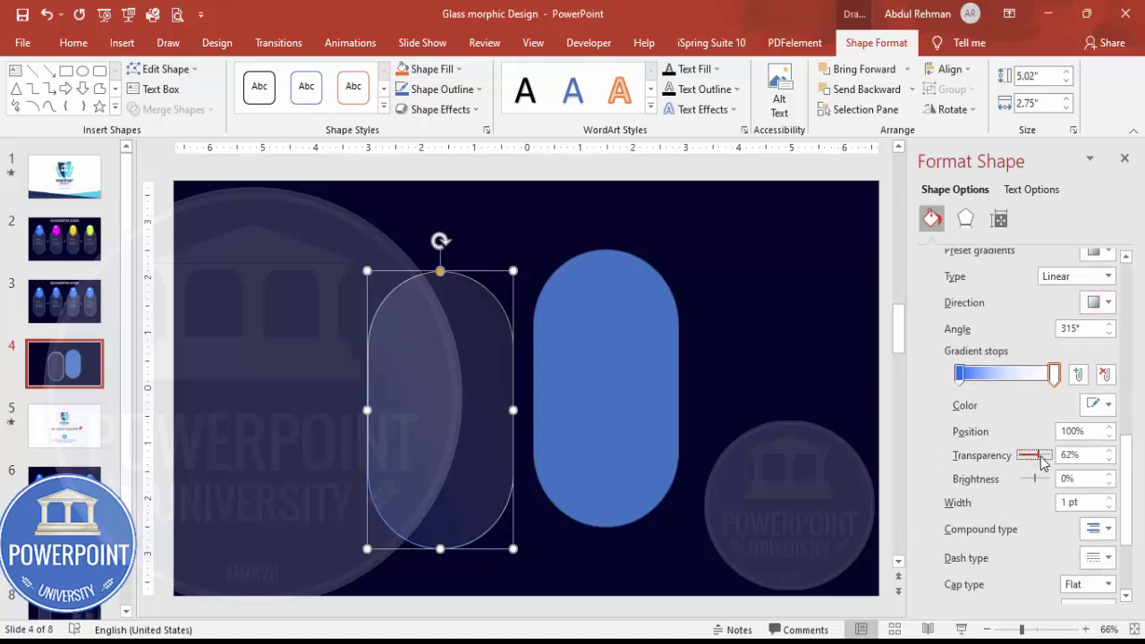
{"action": "left_click", "coordinate": [959, 374]}
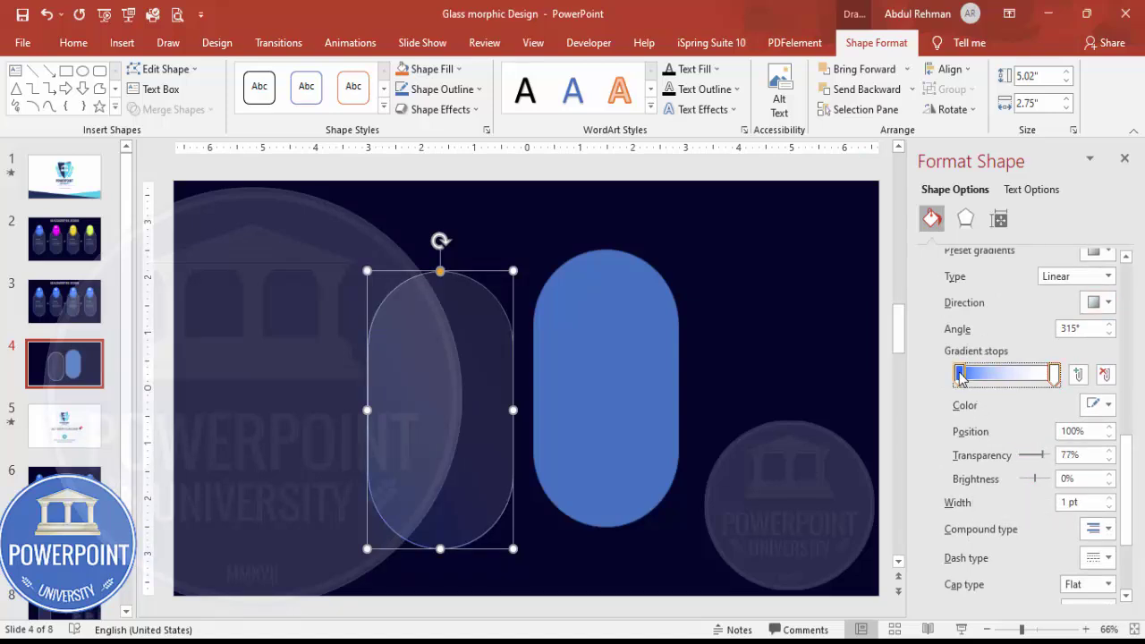
{"action": "left_click_drag", "start_coordinate": [1023, 461], "coordinate": [1044, 460]}
{"action": "left_click", "coordinate": [718, 433]}
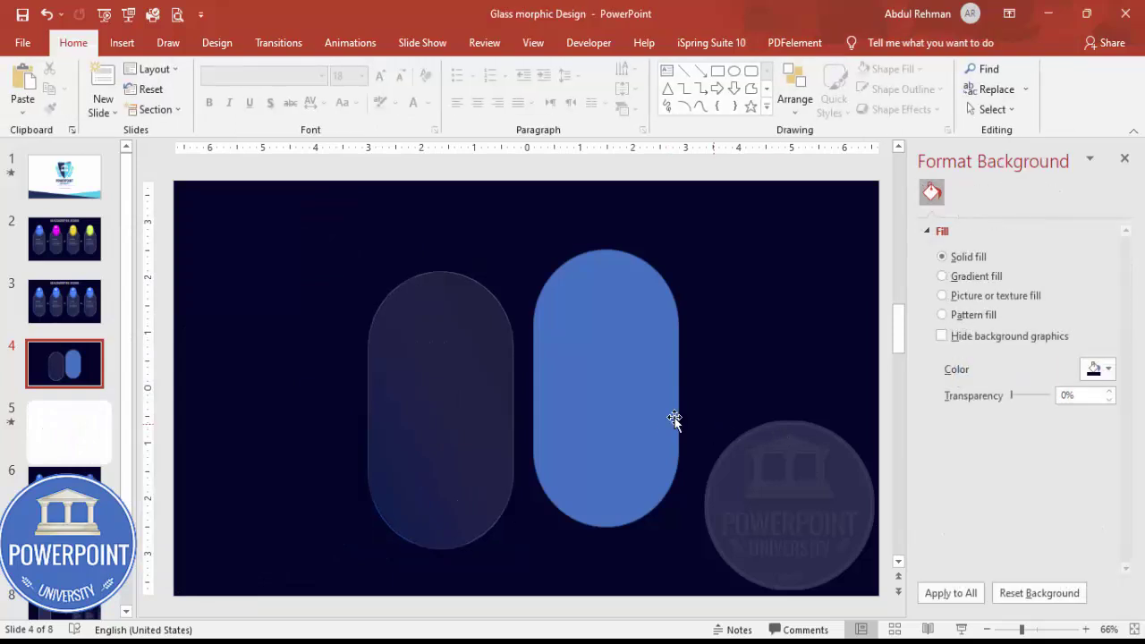
{"action": "left_click", "coordinate": [617, 380]}
- Shrink the solid blue pill into a small tab and send it behind the glass pill
{"action": "left_click_drag", "start_coordinate": [533, 250], "coordinate": [446, 258]}
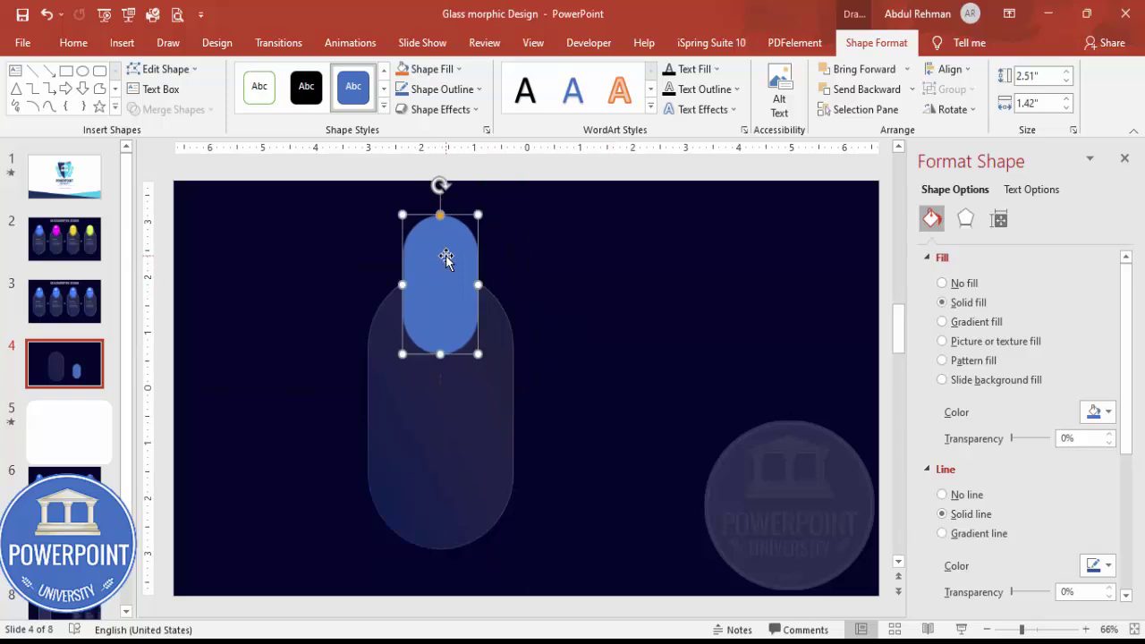
{"action": "left_click", "coordinate": [913, 89]}
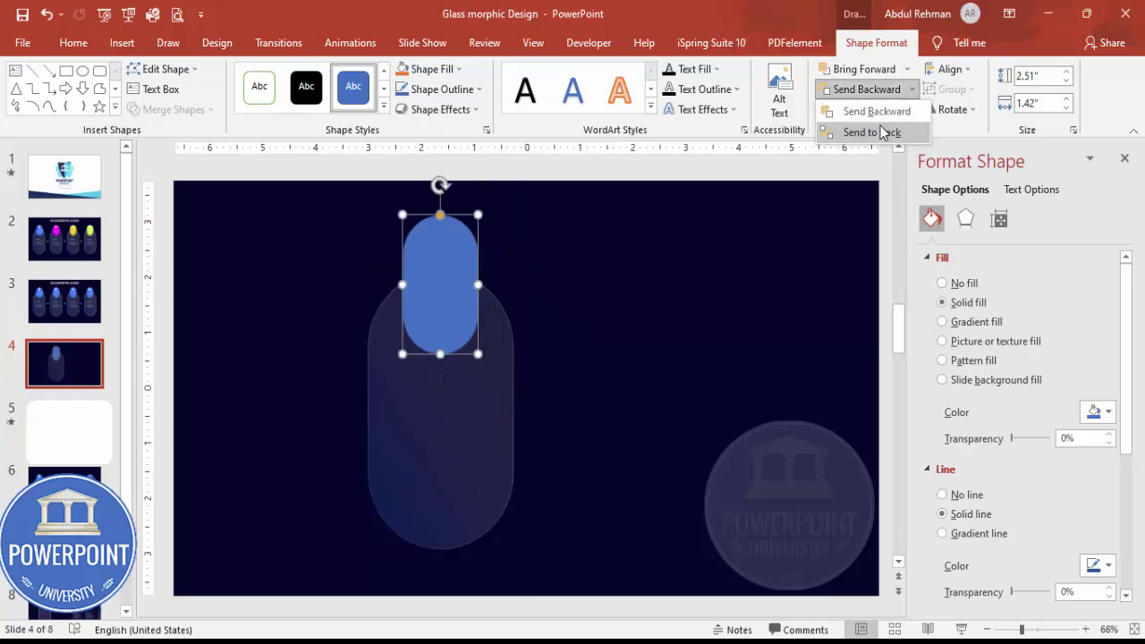
{"action": "left_click", "coordinate": [872, 129]}
{"action": "left_click", "coordinate": [679, 293]}
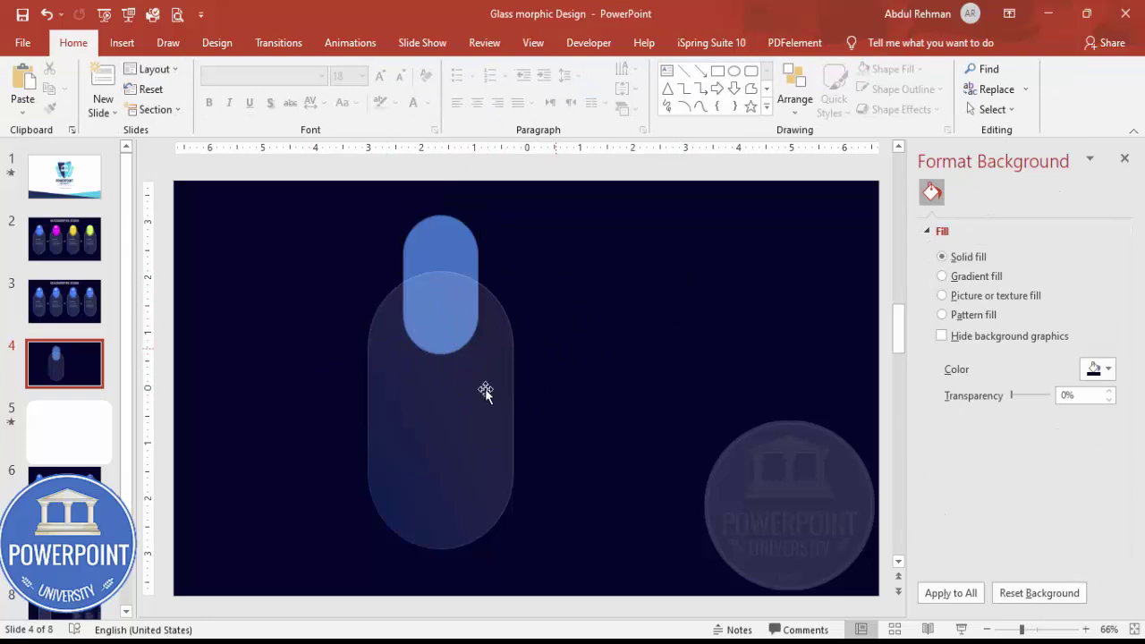
- Duplicate the blue tab and glass pill pair to the right
{"action": "left_click", "coordinate": [450, 241]}
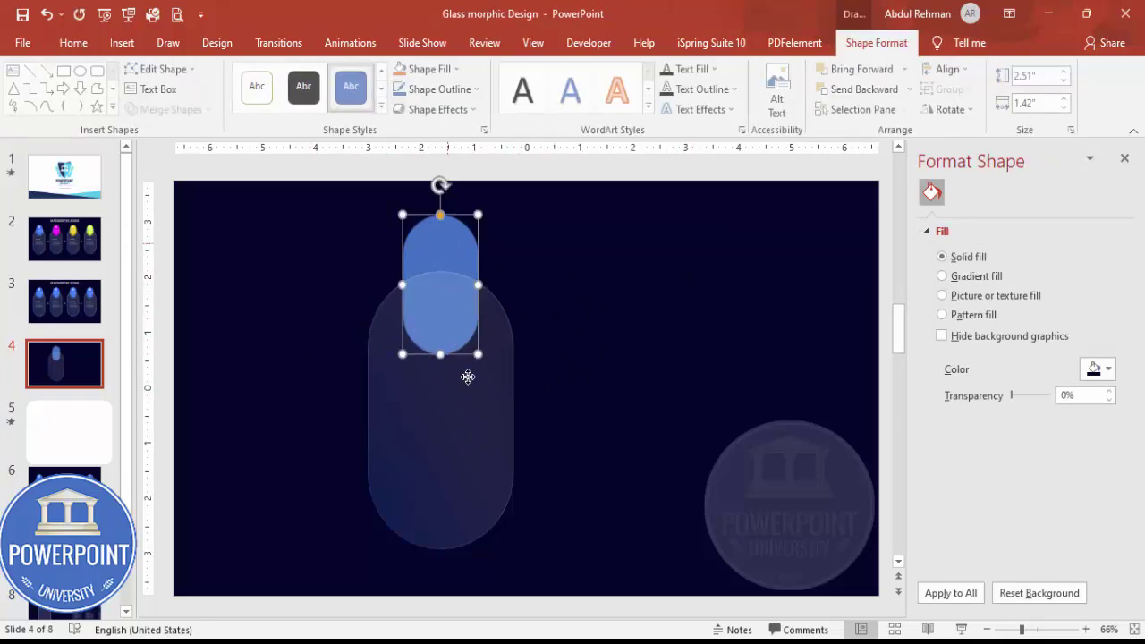
{"action": "left_click", "coordinate": [468, 376], "text": "shift"}
{"action": "left_click_drag", "start_coordinate": [480, 440], "coordinate": [726, 439]}
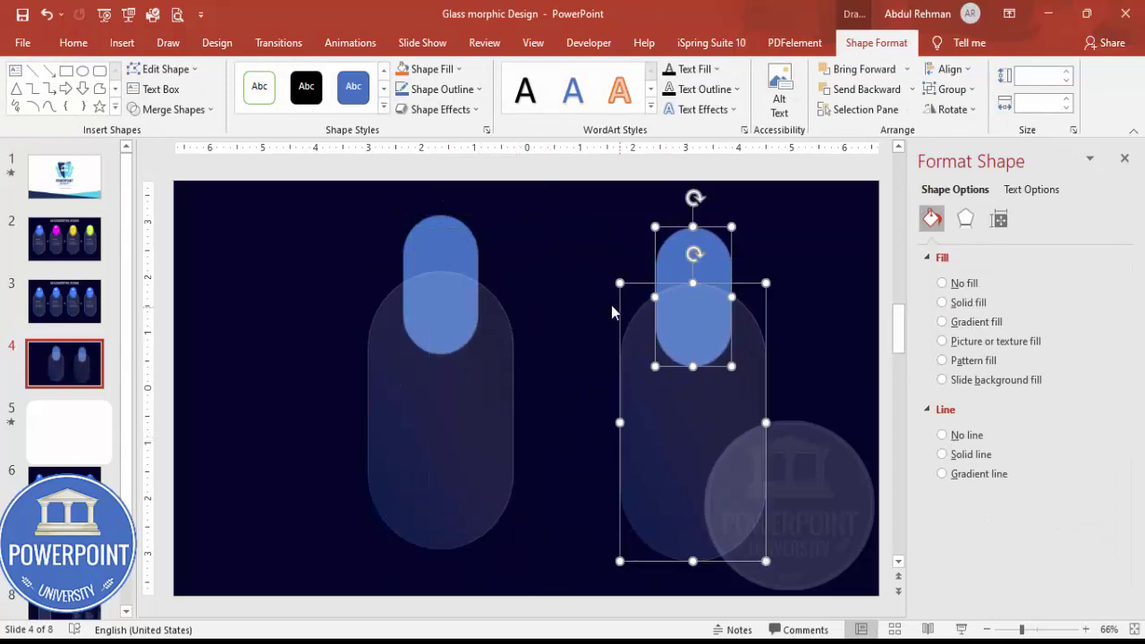
- Fragment the copied pills and delete the unwanted notched piece
{"action": "left_click", "coordinate": [183, 109]}
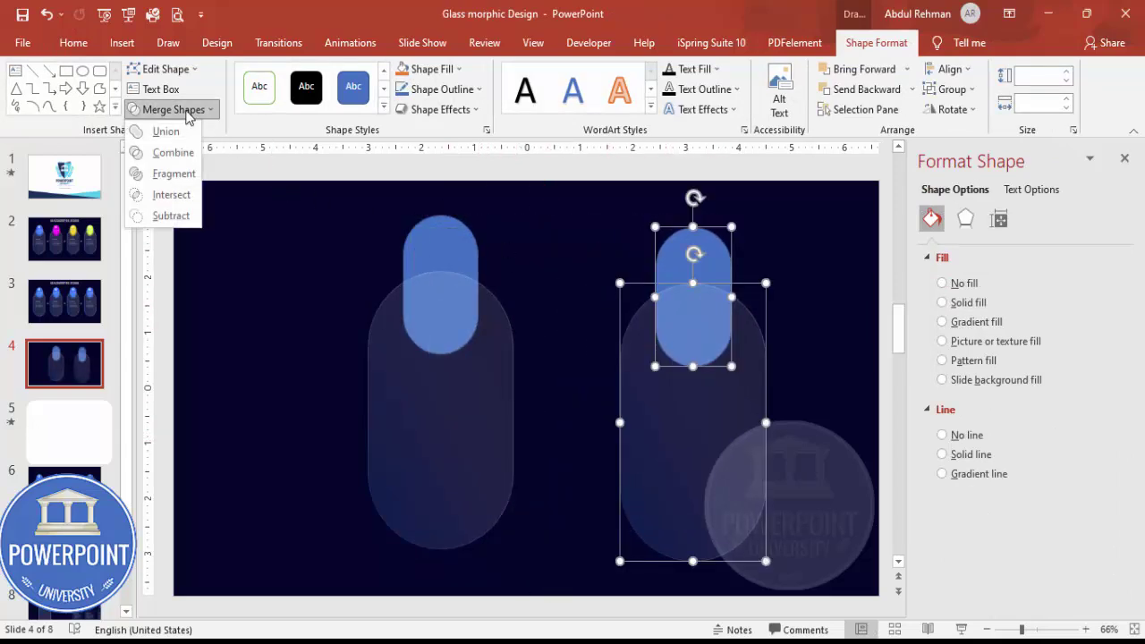
{"action": "left_click", "coordinate": [173, 183]}
{"action": "left_click", "coordinate": [799, 391]}
{"action": "left_click_drag", "start_coordinate": [749, 414], "coordinate": [785, 487]}
{"action": "key", "text": "Delete"}
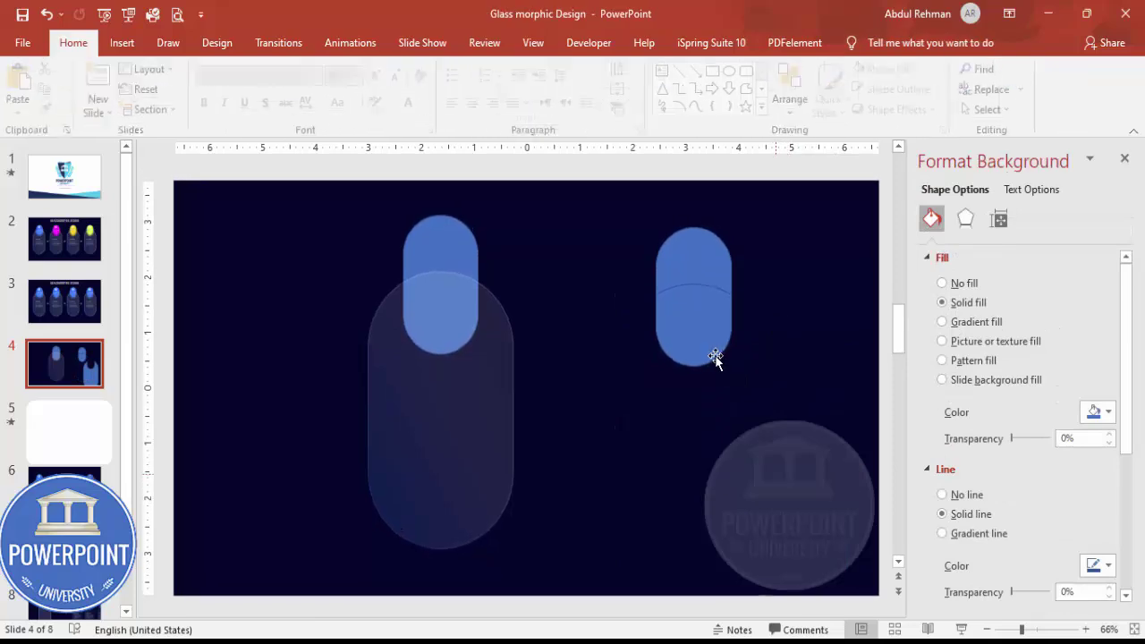
- Separate the top cap from the rounded lower piece, and delete the small left blue pill
{"action": "left_click", "coordinate": [703, 332]}
{"action": "left_click", "coordinate": [713, 242]}
{"action": "left_click", "coordinate": [752, 242]}
{"action": "left_click_drag", "start_coordinate": [711, 255], "coordinate": [762, 228]}
{"action": "left_click_drag", "start_coordinate": [670, 337], "coordinate": [698, 382]}
{"action": "left_click", "coordinate": [449, 244]}
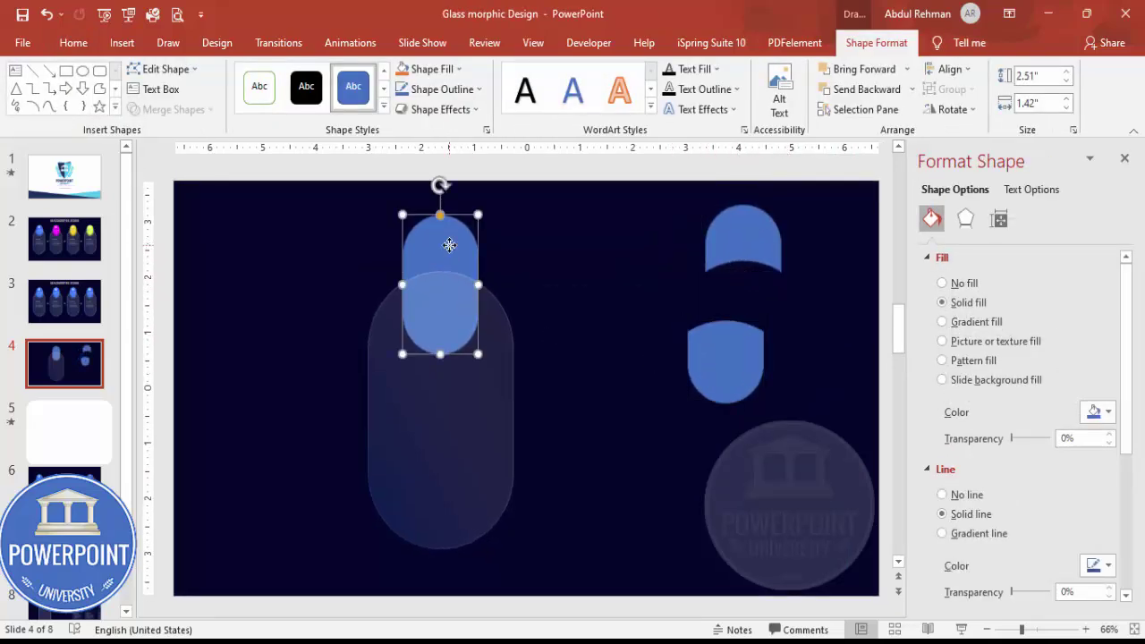
{"action": "key", "text": "Delete"}
- Move the dome cap onto the top of the left glass pill and align it
{"action": "left_click", "coordinate": [738, 234]}
{"action": "left_click_drag", "start_coordinate": [738, 234], "coordinate": [445, 242]}
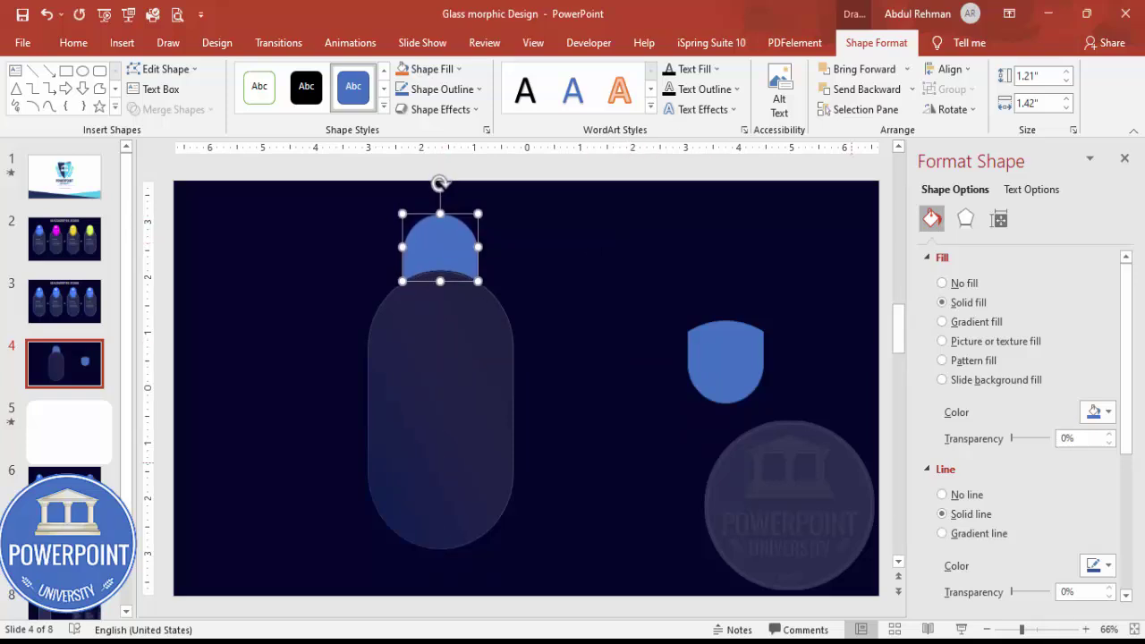
{"action": "left_click", "coordinate": [1053, 631]}
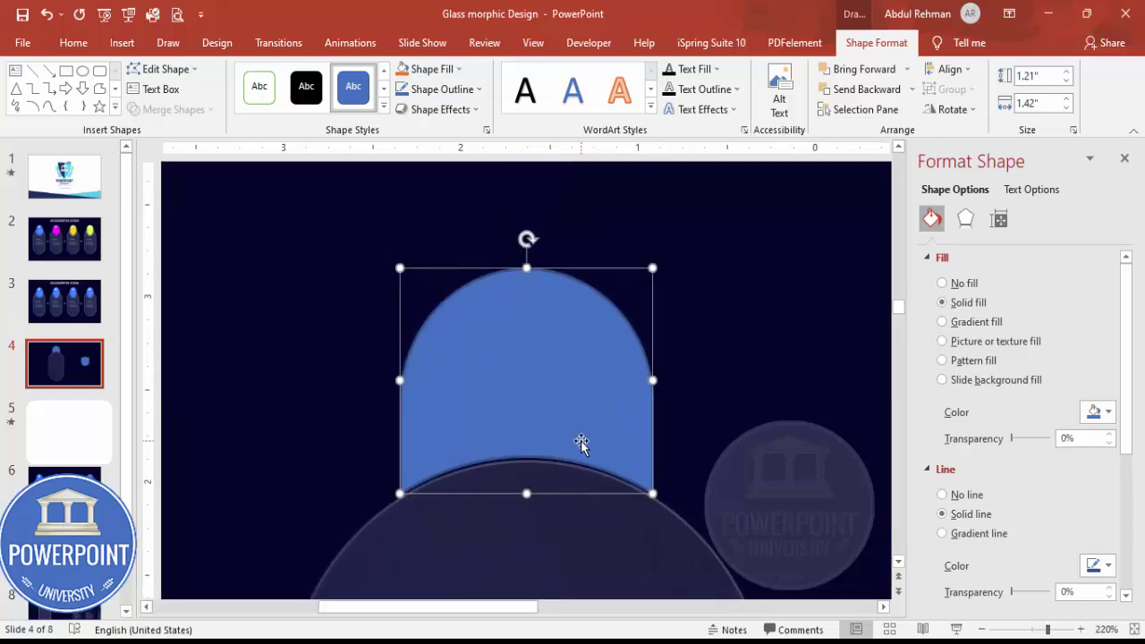
{"action": "left_click_drag", "start_coordinate": [584, 442], "coordinate": [583, 444]}
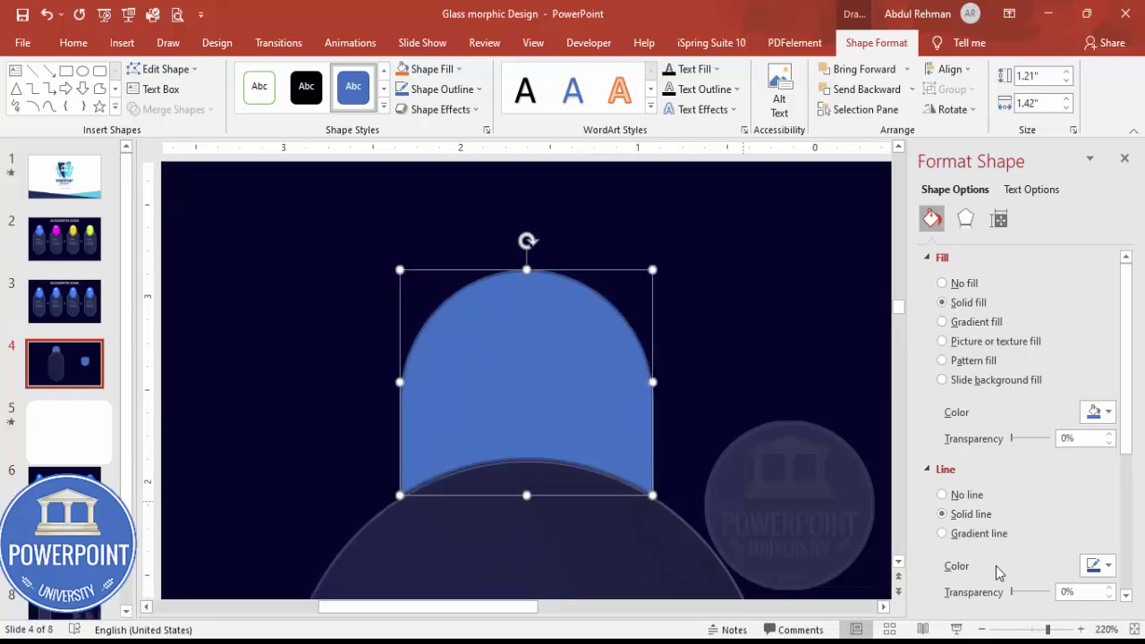
{"action": "left_click", "coordinate": [1134, 630]}
- Enlarge the rounded blue piece and give it a brighter blue fill
{"action": "left_click", "coordinate": [727, 394]}
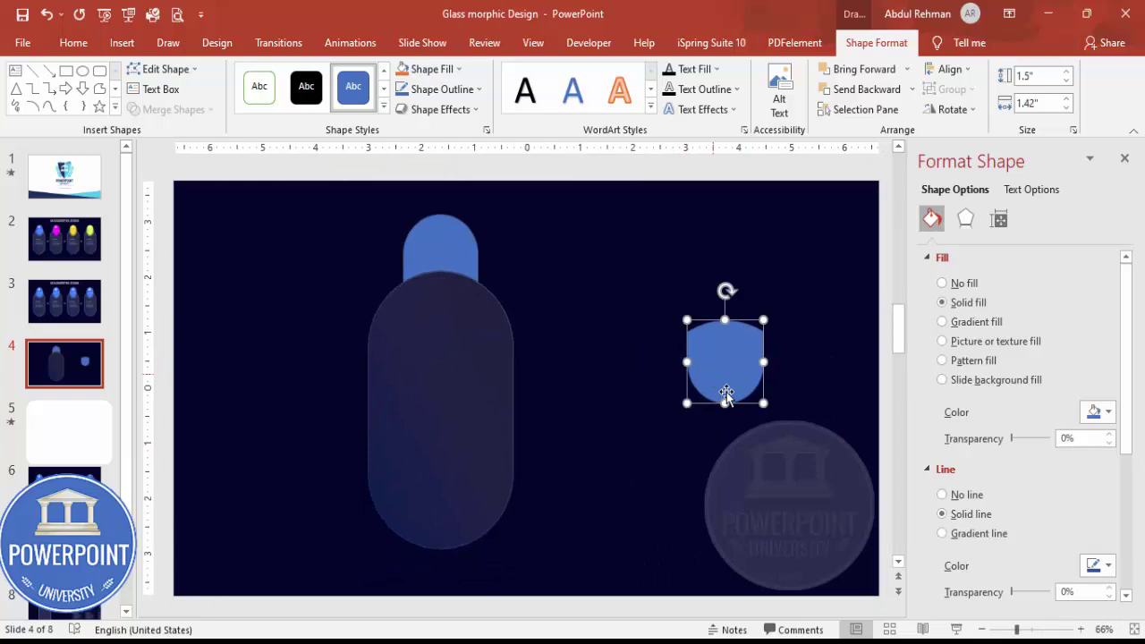
{"action": "mouse_move", "coordinate": [750, 385]}
{"action": "left_mouse_down"}
{"action": "mouse_move", "coordinate": [528, 367]}
{"action": "mouse_move", "coordinate": [463, 318]}
{"action": "mouse_move", "coordinate": [647, 376]}
{"action": "mouse_move", "coordinate": [702, 430]}
{"action": "left_mouse_up"}
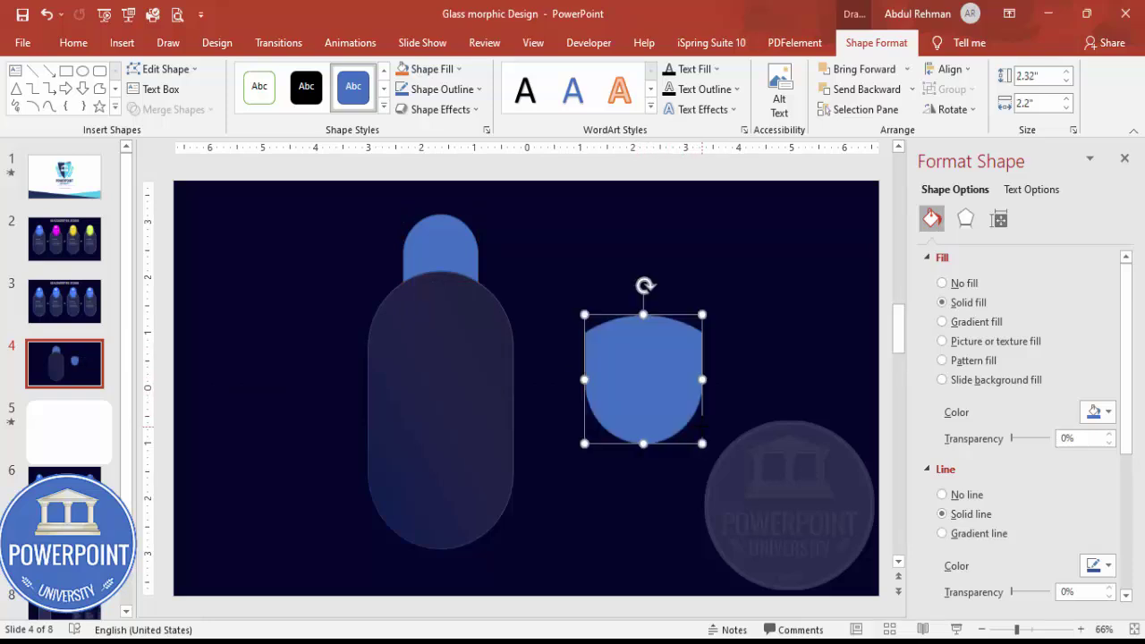
{"action": "left_click", "coordinate": [1098, 416]}
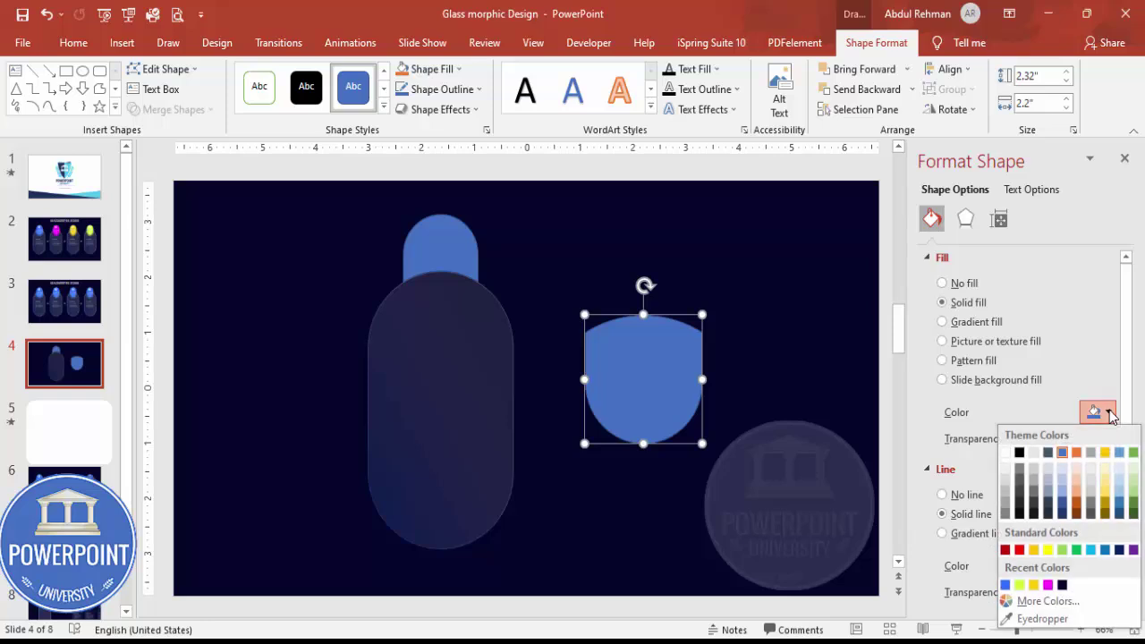
{"action": "left_click", "coordinate": [1005, 586]}
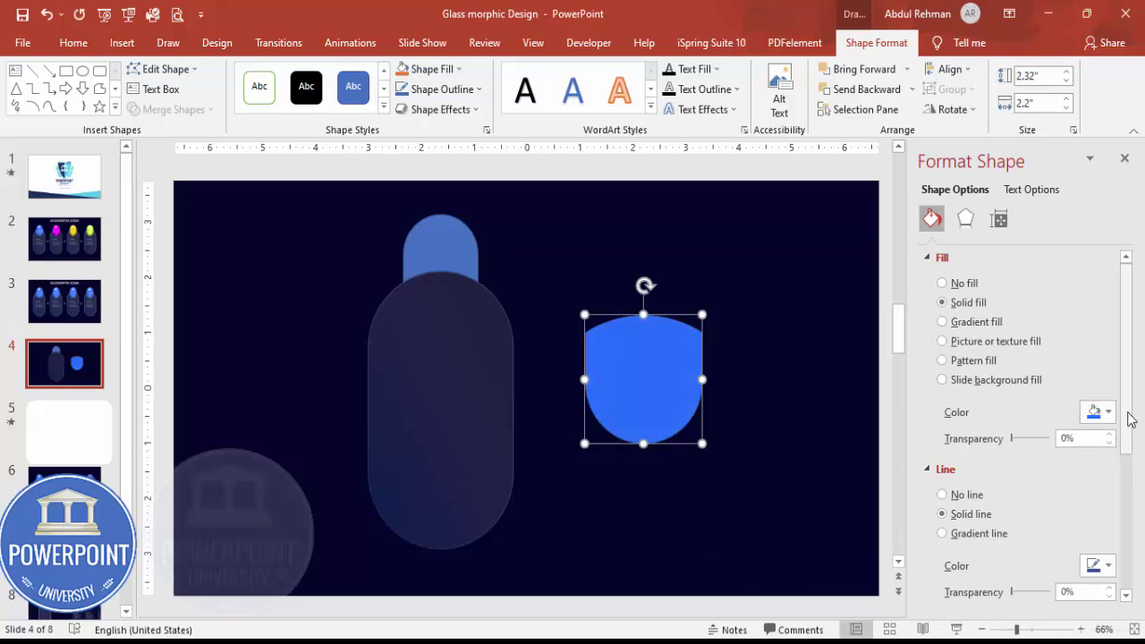
- Give the piece 25 pt soft edges and move it onto the capsule's top
{"action": "left_click", "coordinate": [966, 219]}
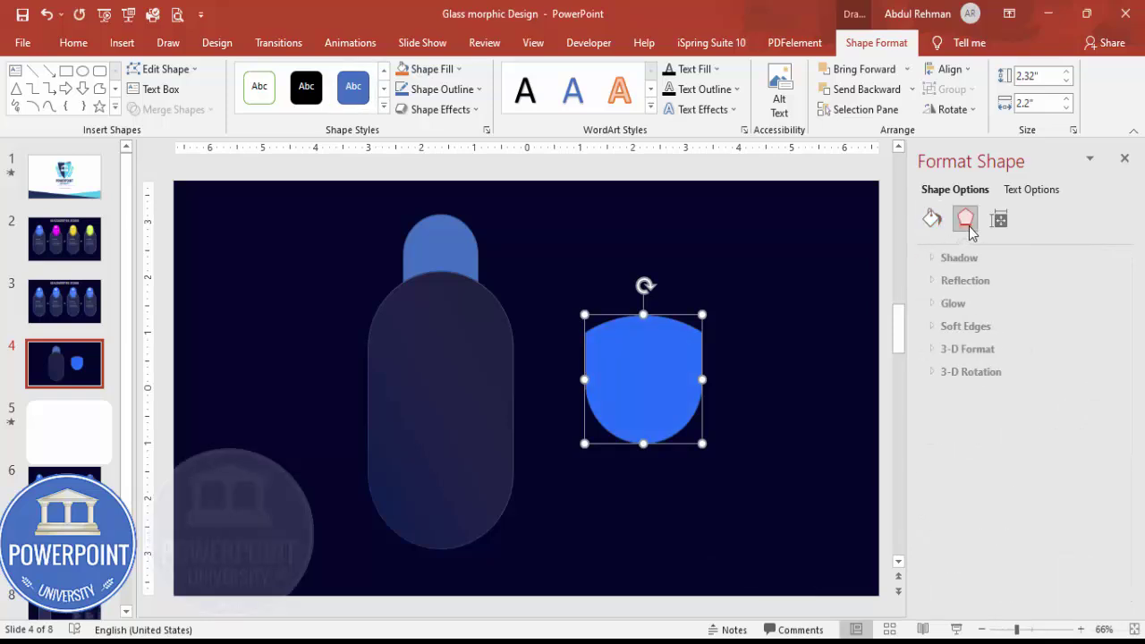
{"action": "left_click", "coordinate": [965, 327]}
{"action": "left_click", "coordinate": [1109, 374]}
{"action": "left_click", "coordinate": [1109, 374]}
{"action": "left_click", "coordinate": [1109, 374]}
{"action": "left_click", "coordinate": [1110, 374]}
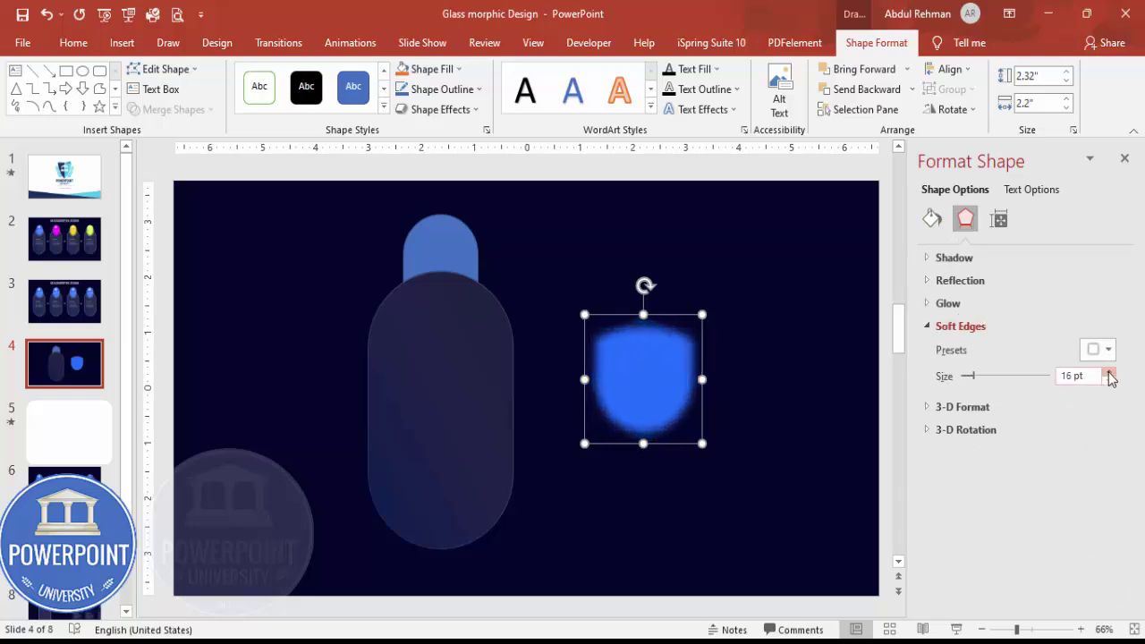
{"action": "left_click", "coordinate": [1109, 376]}
{"action": "left_click_drag", "start_coordinate": [655, 394], "coordinate": [454, 327]}
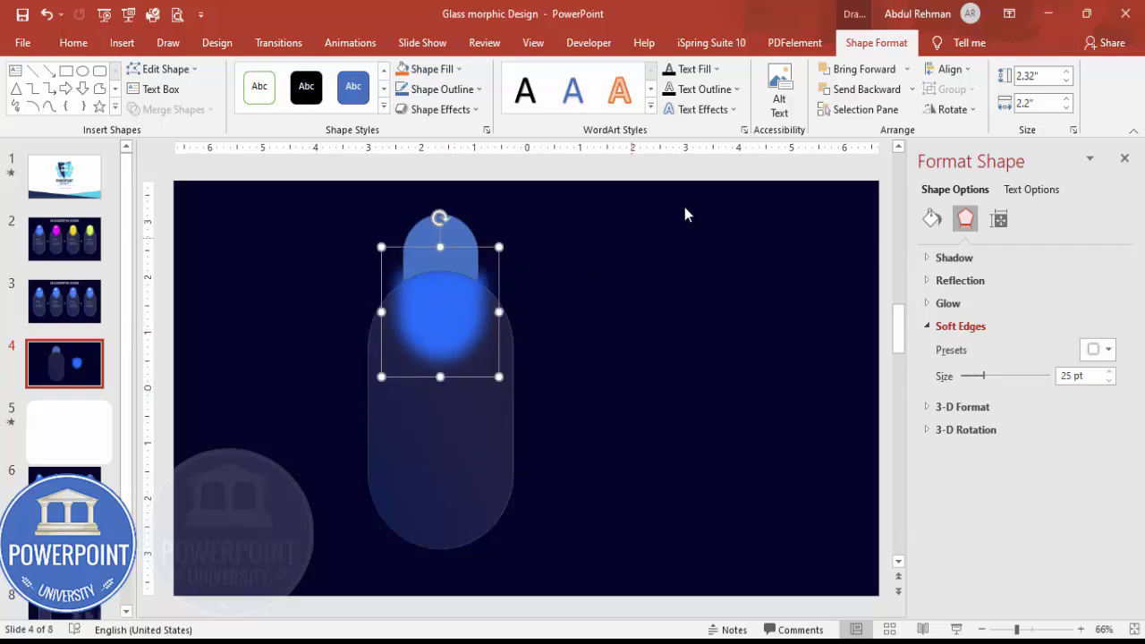
{"action": "left_click", "coordinate": [912, 90]}
- Send the blurred glow to the back and nudge it to centre under the blue tab
{"action": "left_click", "coordinate": [880, 132]}
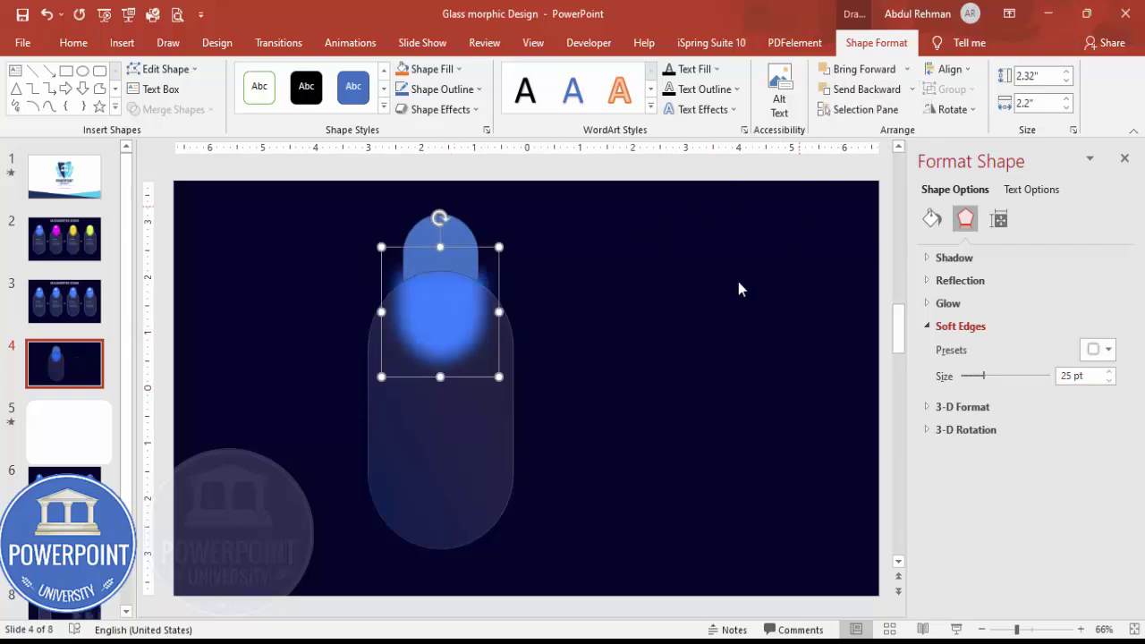
{"action": "key", "text": "Escape"}
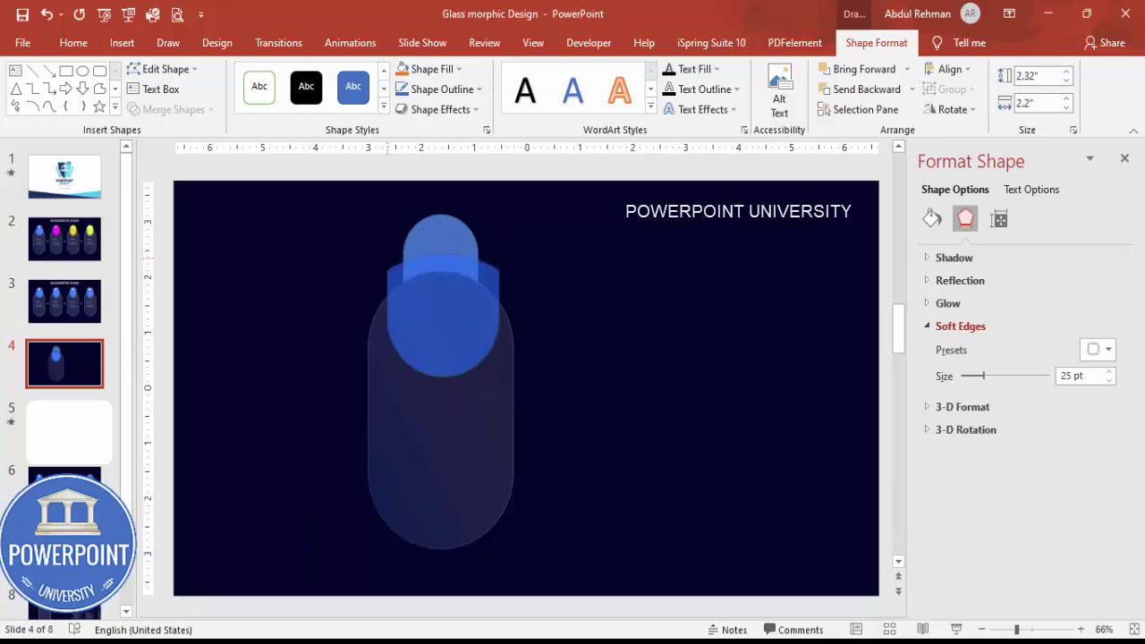
{"action": "left_click_drag", "start_coordinate": [439, 301], "coordinate": [455, 322]}
{"action": "left_click", "coordinate": [353, 244]}
{"action": "left_click_drag", "start_coordinate": [297, 250], "coordinate": [574, 383]}
{"action": "key", "text": "Left"}
{"action": "key", "text": "Up"}
{"action": "key", "text": "Up"}
{"action": "key", "text": "Left"}
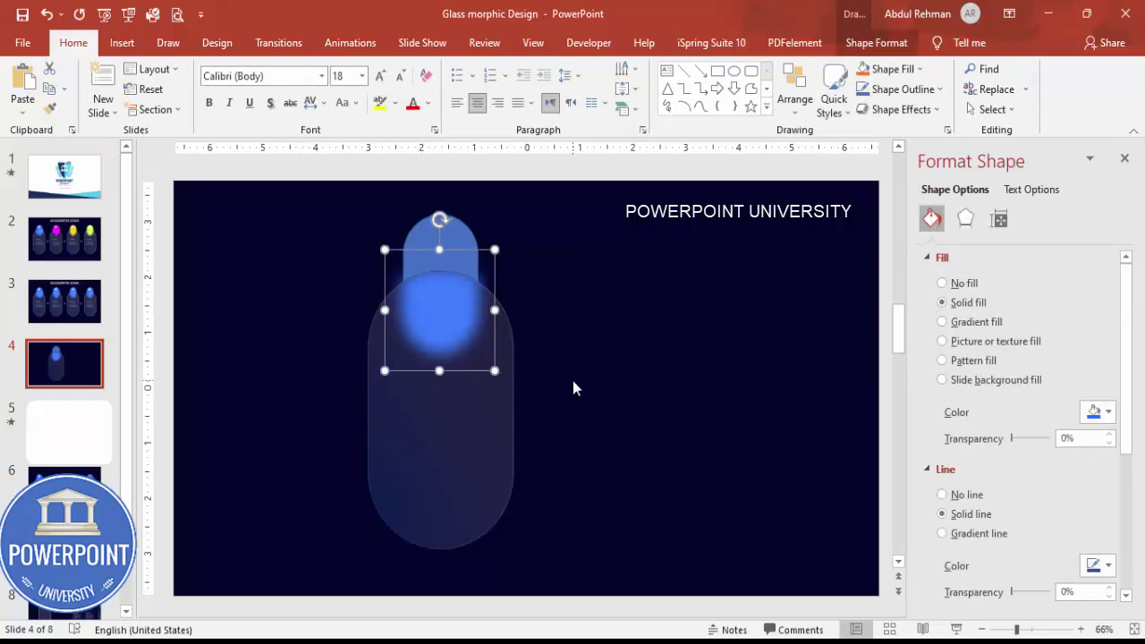
{"action": "left_click", "coordinate": [573, 382]}
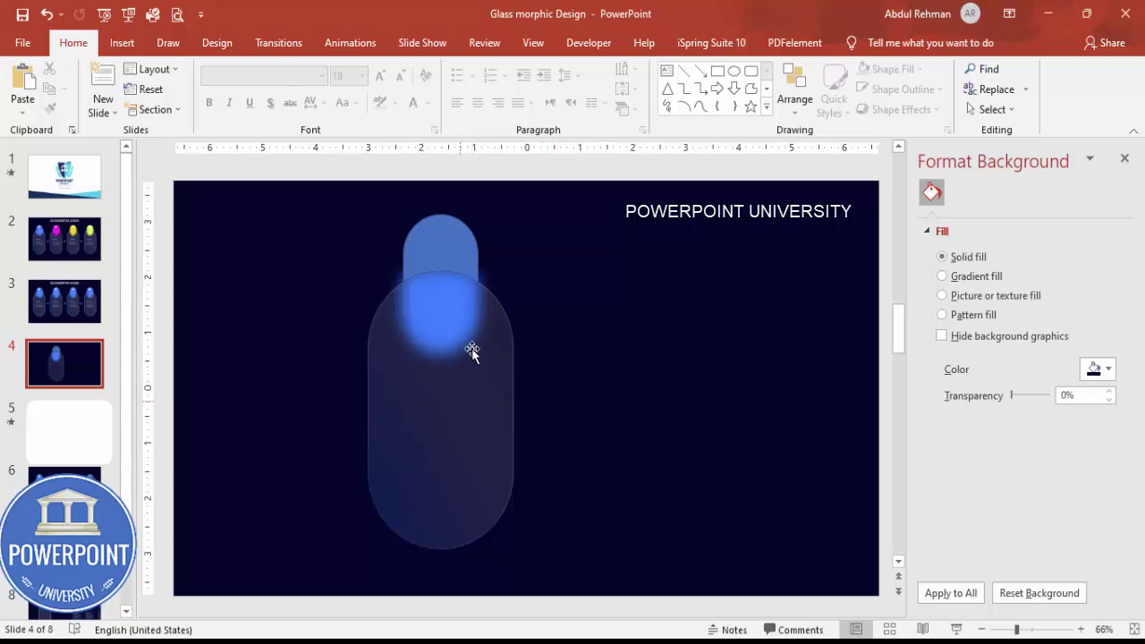
- Add a bold, centred, enlarged white '01' number placed on the blue tab
{"action": "left_click", "coordinate": [122, 43]}
{"action": "left_click_drag", "start_coordinate": [586, 258], "coordinate": [662, 259]}
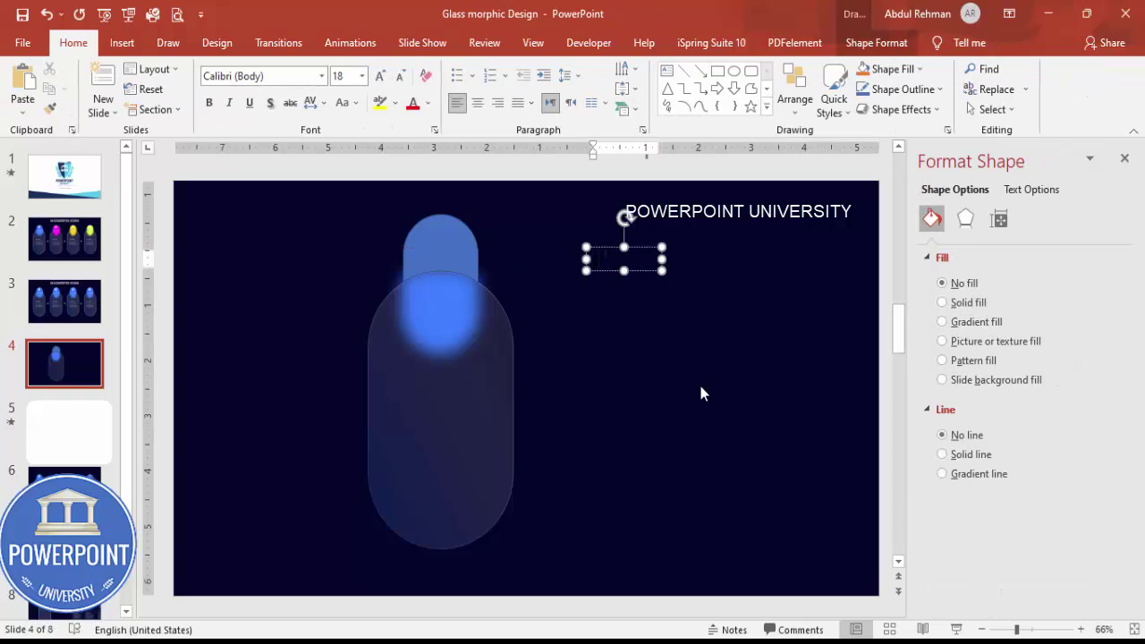
{"action": "left_click", "coordinate": [648, 248]}
{"action": "left_click", "coordinate": [477, 103]}
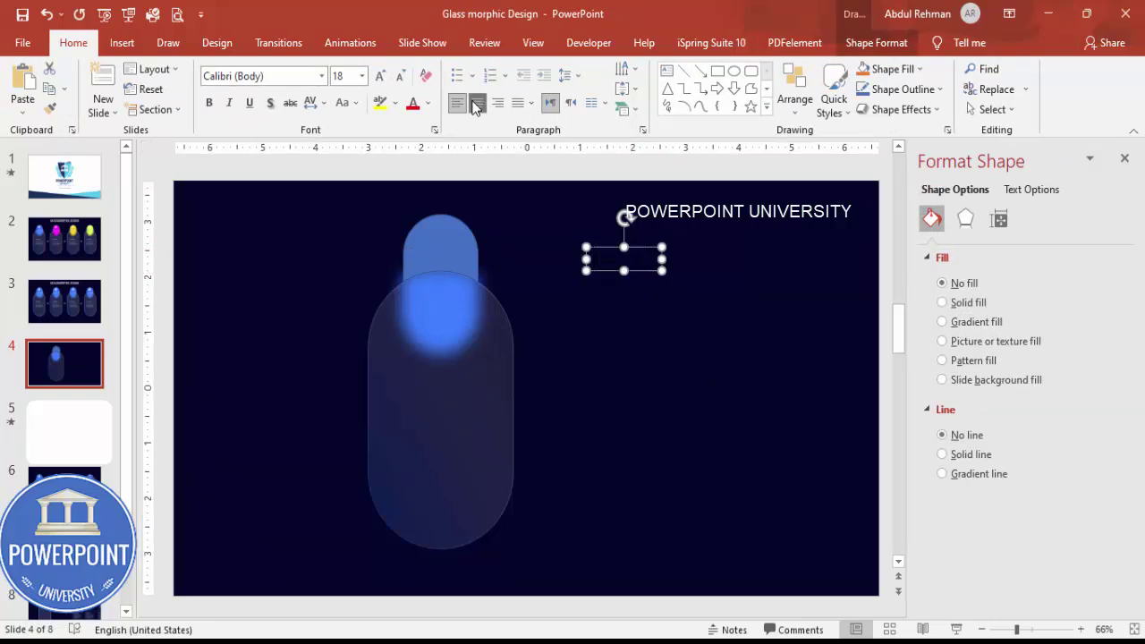
{"action": "left_click", "coordinate": [209, 103]}
{"action": "left_click", "coordinate": [381, 78]}
{"action": "left_click", "coordinate": [381, 78]}
{"action": "left_click", "coordinate": [382, 78]}
{"action": "left_click", "coordinate": [382, 78]}
{"action": "left_click", "coordinate": [381, 78]}
{"action": "left_click", "coordinate": [428, 103]}
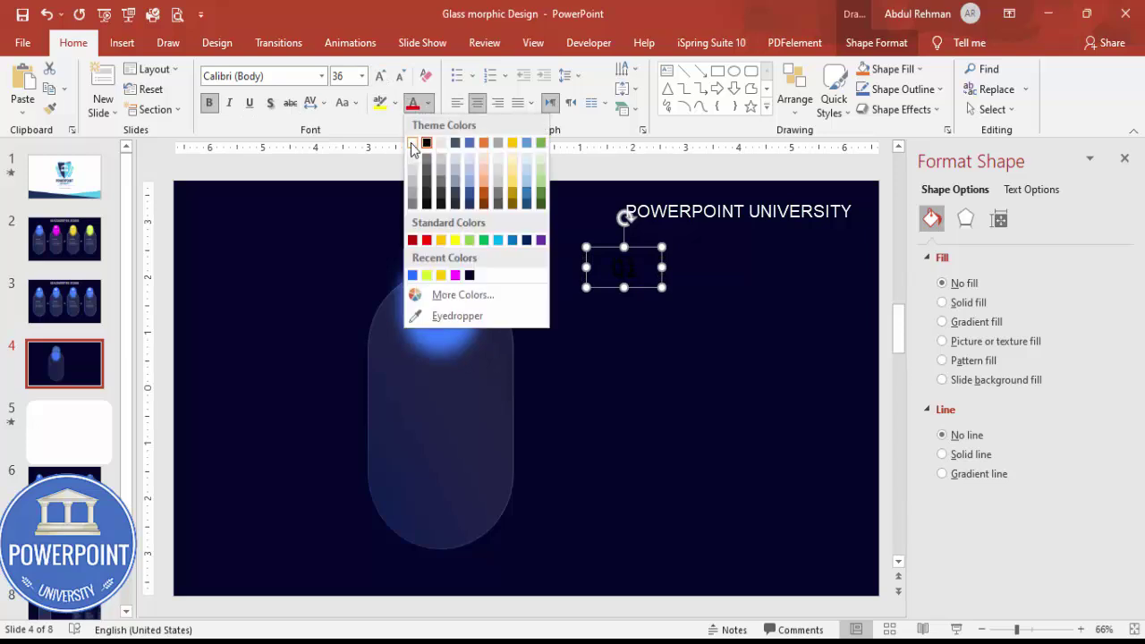
{"action": "left_click", "coordinate": [412, 143]}
{"action": "left_click_drag", "start_coordinate": [648, 246], "coordinate": [467, 227]}
{"action": "left_click", "coordinate": [557, 302]}
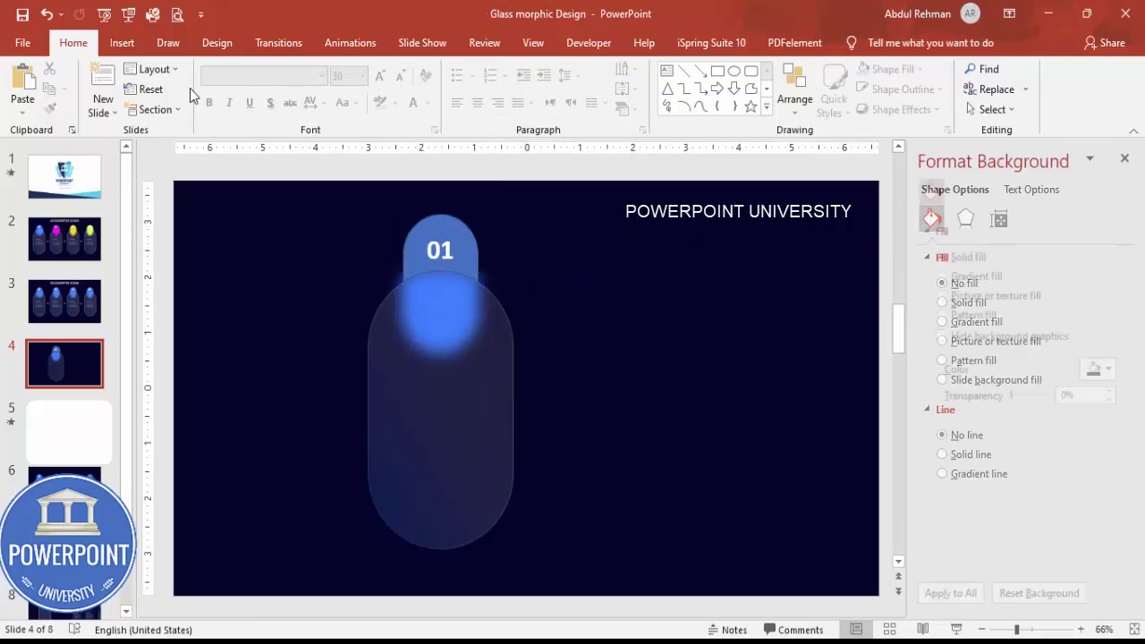
- Add a white 'TITLE' text box on the card below the glow
{"action": "left_click", "coordinate": [125, 46]}
{"action": "left_click", "coordinate": [763, 90]}
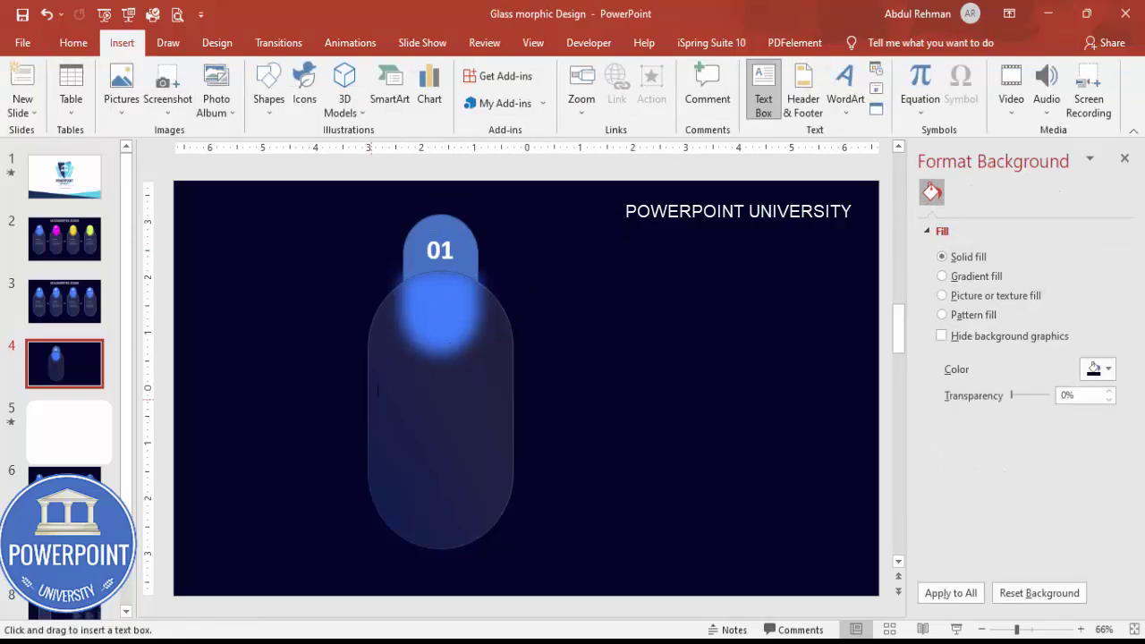
{"action": "left_click_drag", "start_coordinate": [492, 428], "coordinate": [503, 421]}
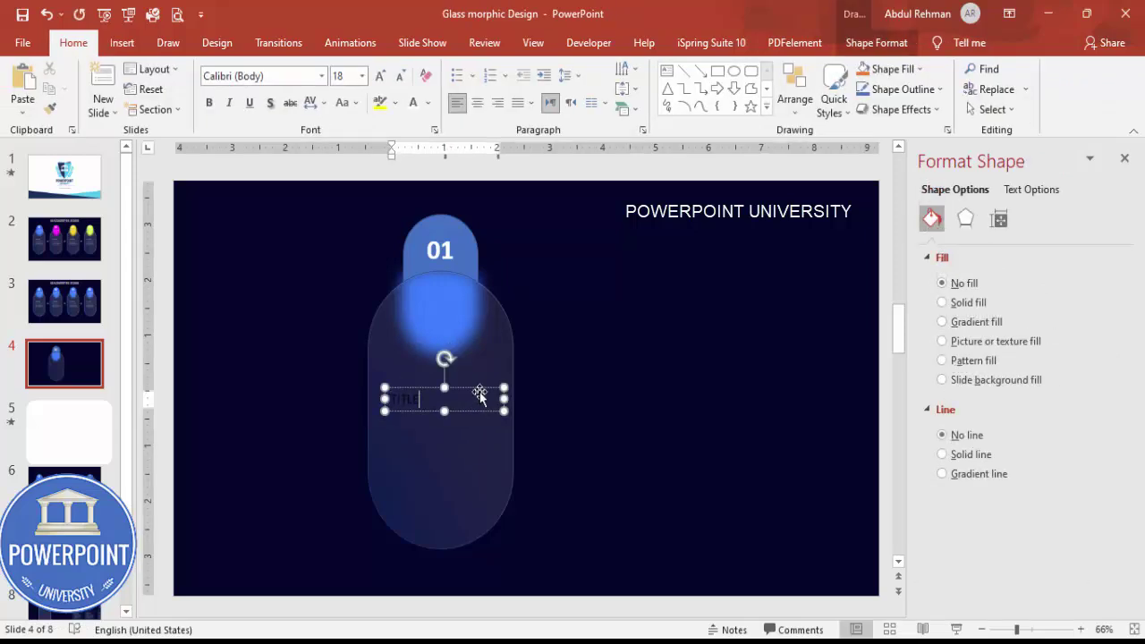
{"action": "left_click", "coordinate": [480, 394]}
{"action": "left_click", "coordinate": [412, 102]}
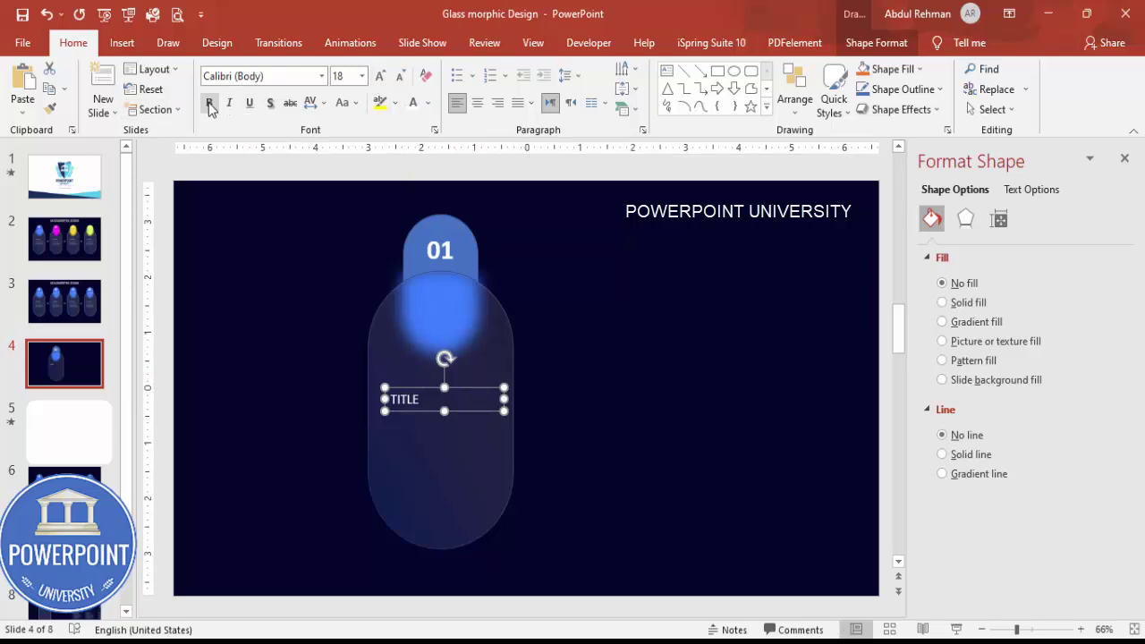
{"action": "left_click", "coordinate": [636, 342]}
- Draw an empty text box to the right of the card
{"action": "left_click", "coordinate": [122, 42]}
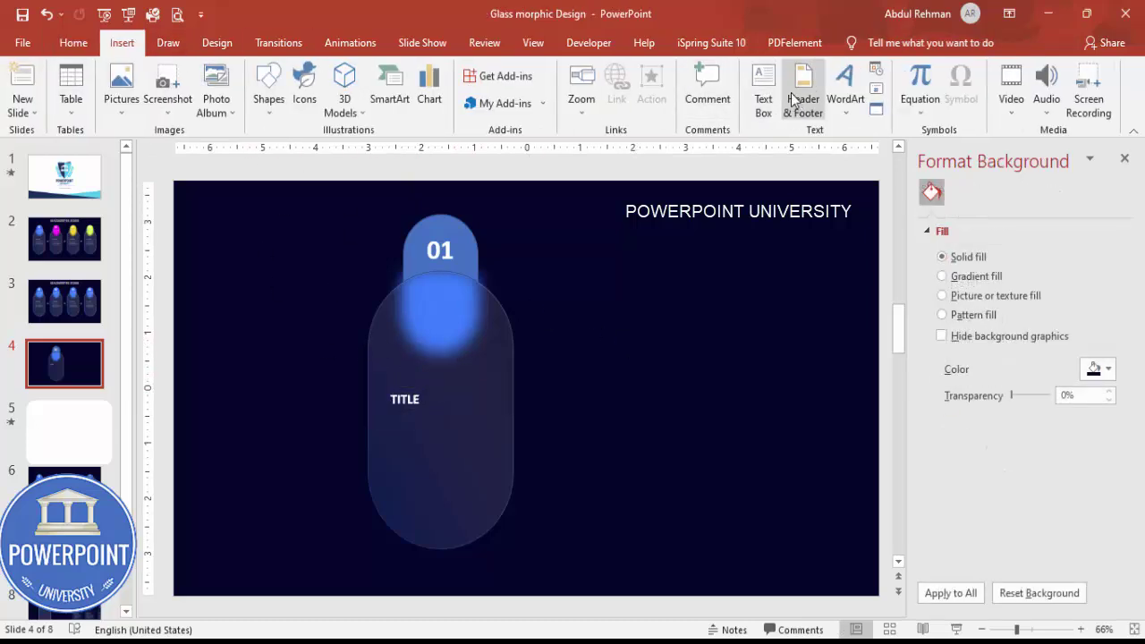
{"action": "left_click", "coordinate": [763, 89]}
{"action": "key", "text": "Escape"}
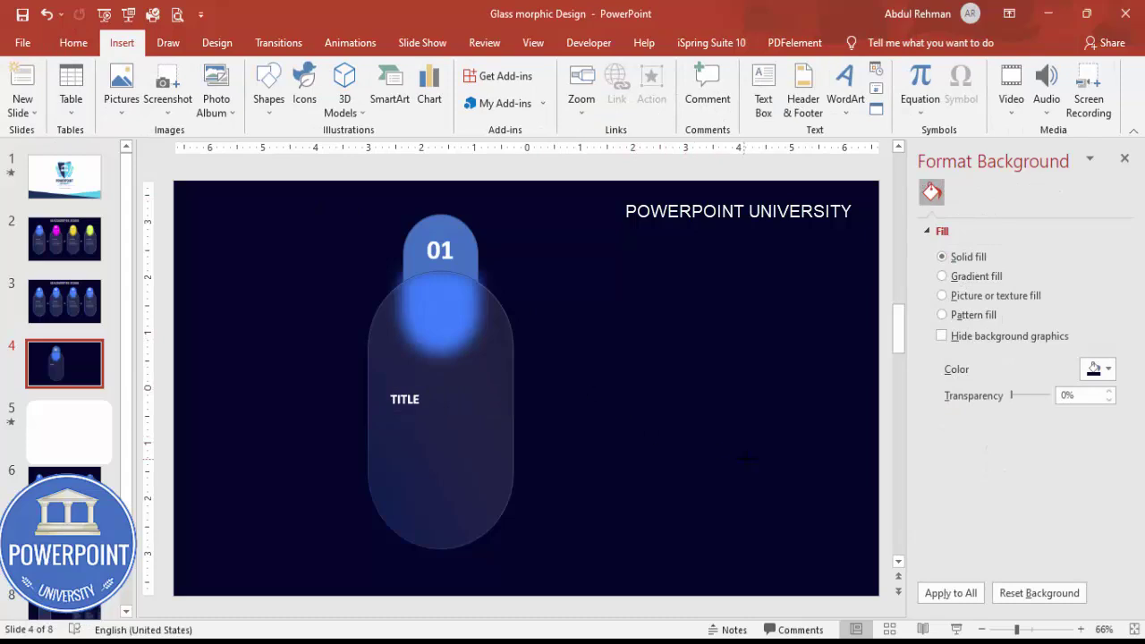
{"action": "left_click_drag", "start_coordinate": [580, 387], "coordinate": [746, 459]}
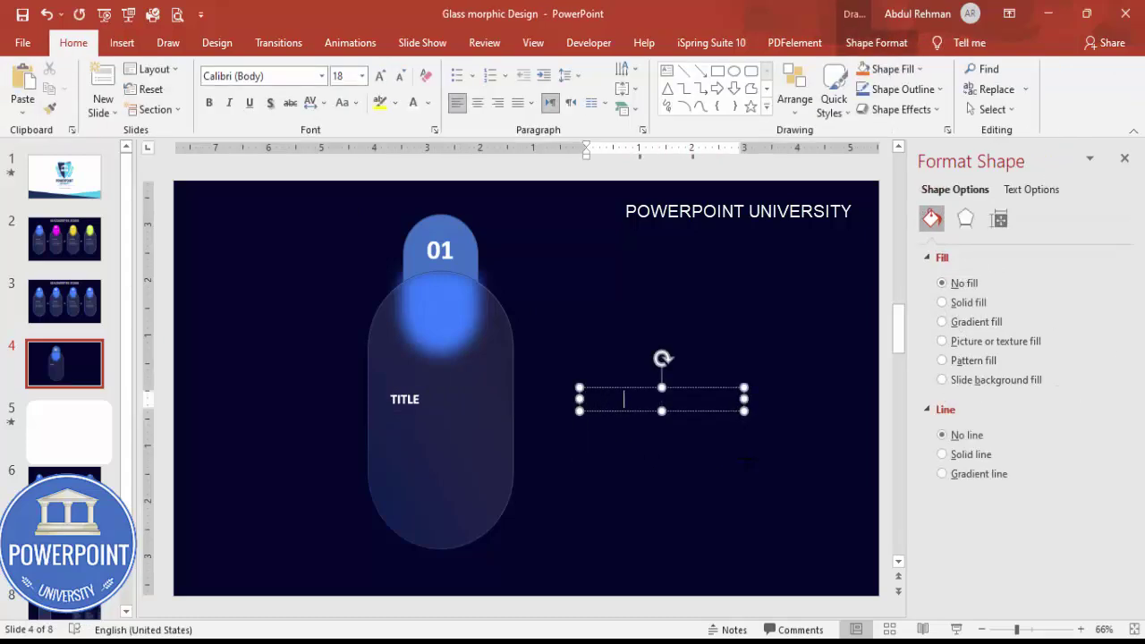
- Paste white lorem ipsum text, trim it from 'Fusce posuere,' onward, and move it under TITLE
{"action": "key", "text": "ctrl+v"}
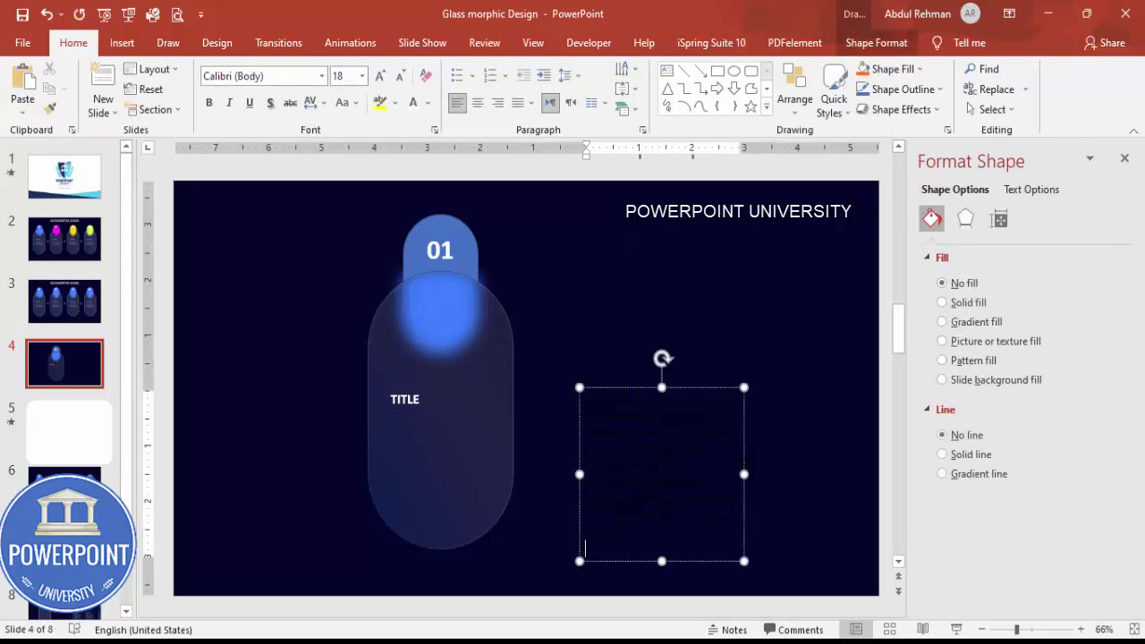
{"action": "left_click", "coordinate": [682, 386]}
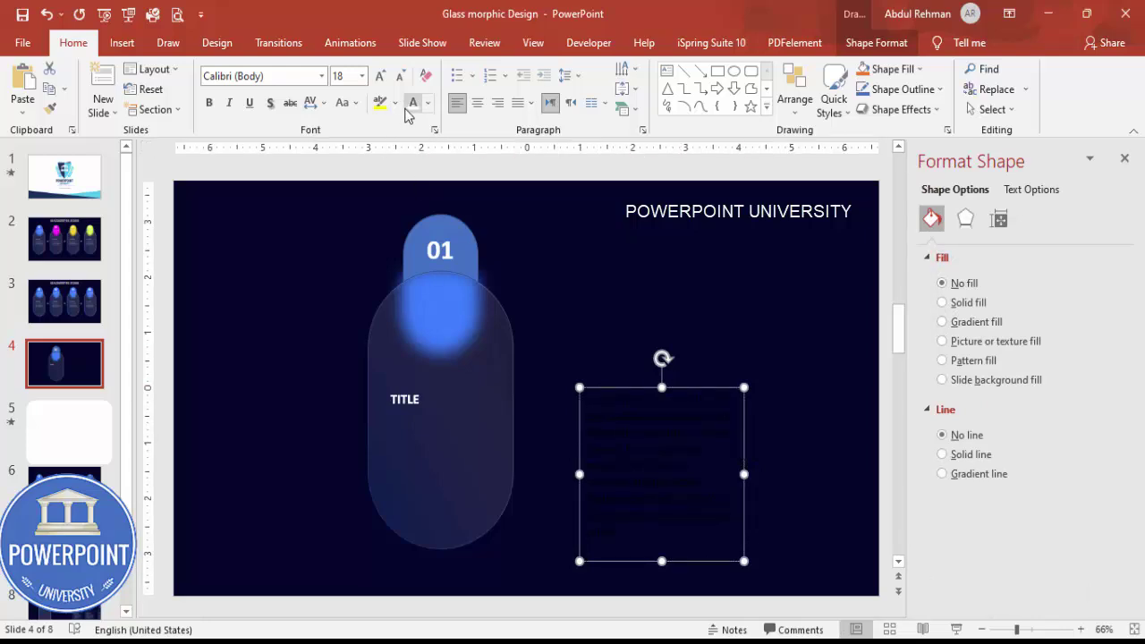
{"action": "left_click", "coordinate": [413, 102]}
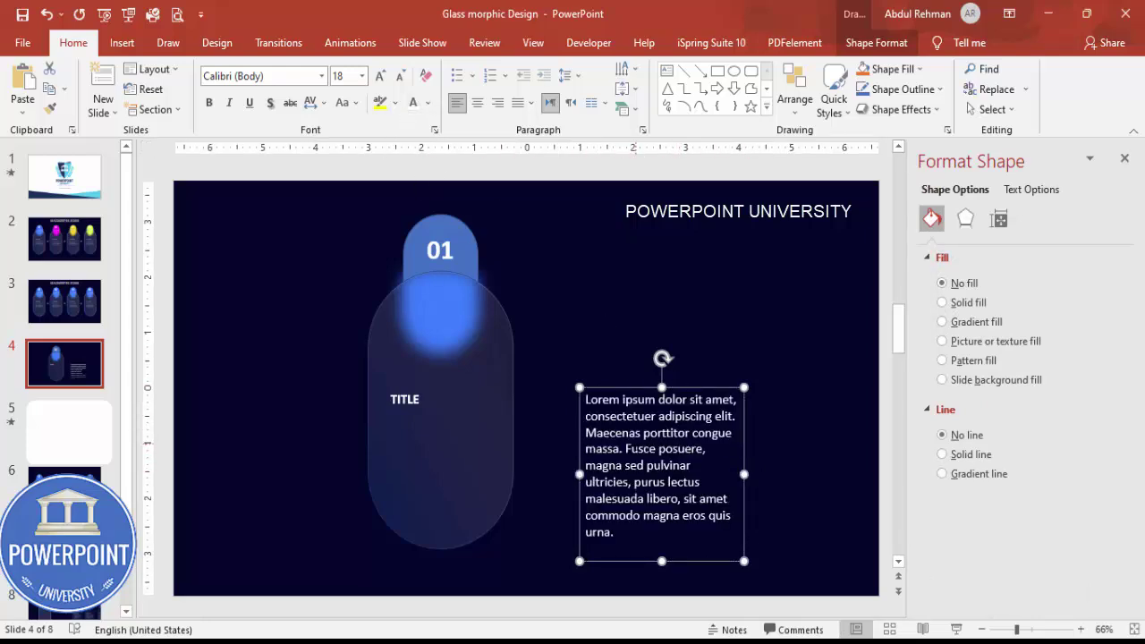
{"action": "left_click_drag", "start_coordinate": [625, 449], "coordinate": [818, 608]}
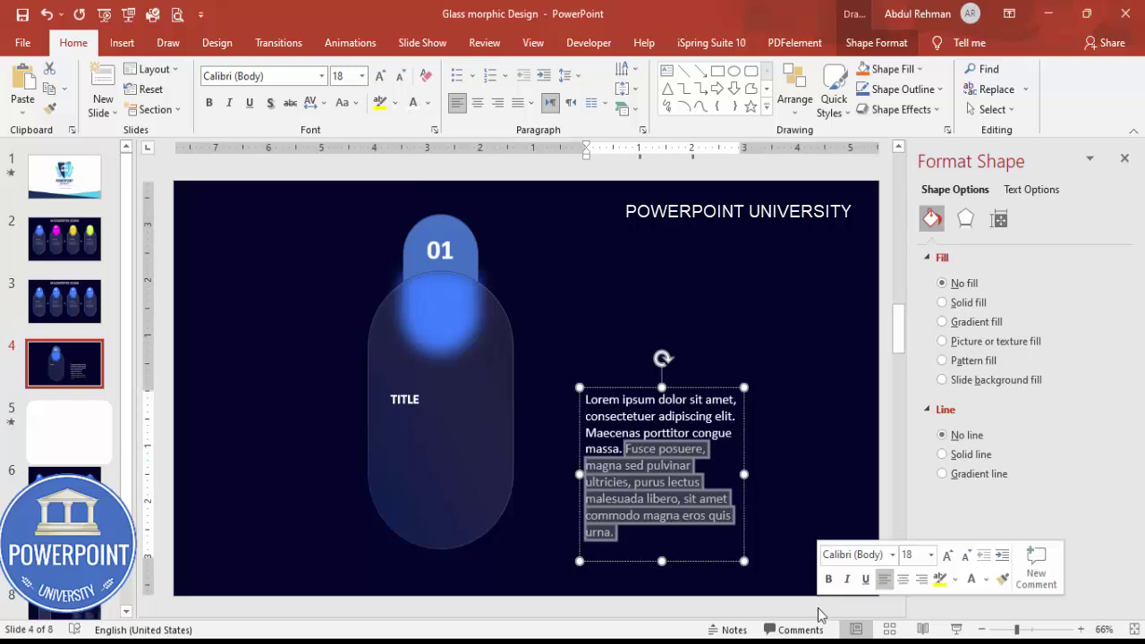
{"action": "key", "text": "Delete"}
{"action": "left_click_drag", "start_coordinate": [670, 385], "coordinate": [482, 403]}
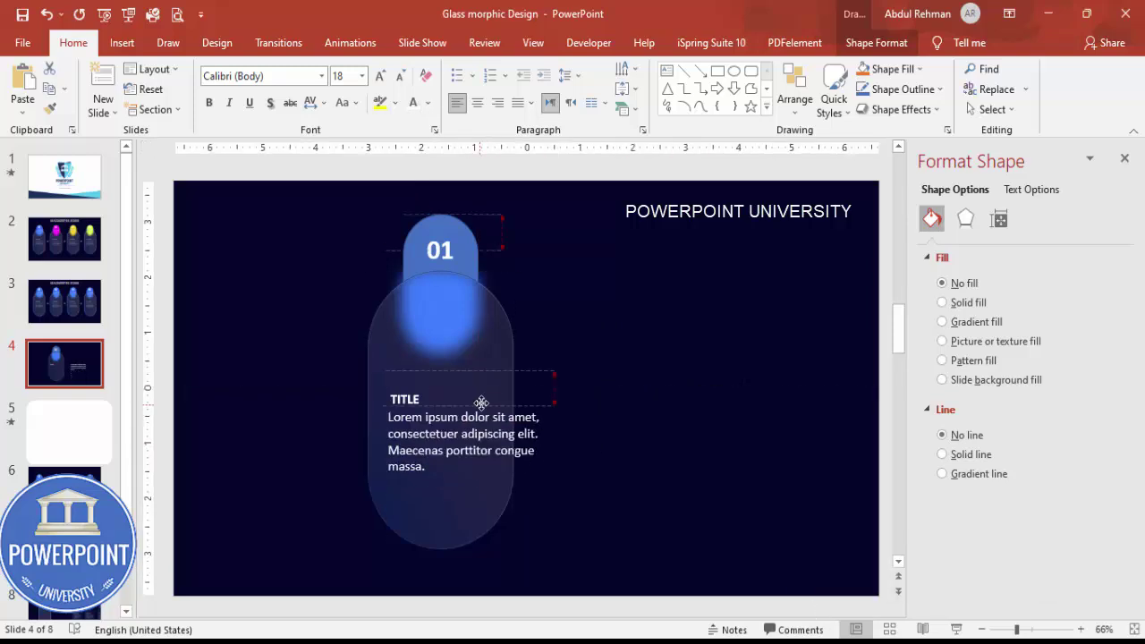
- Shrink the body text to 12 pt, narrow it to four lines, and recolour it
{"action": "left_click", "coordinate": [400, 76]}
{"action": "left_click", "coordinate": [400, 76]}
{"action": "left_click", "coordinate": [400, 79]}
{"action": "left_click_drag", "start_coordinate": [548, 421], "coordinate": [504, 422]}
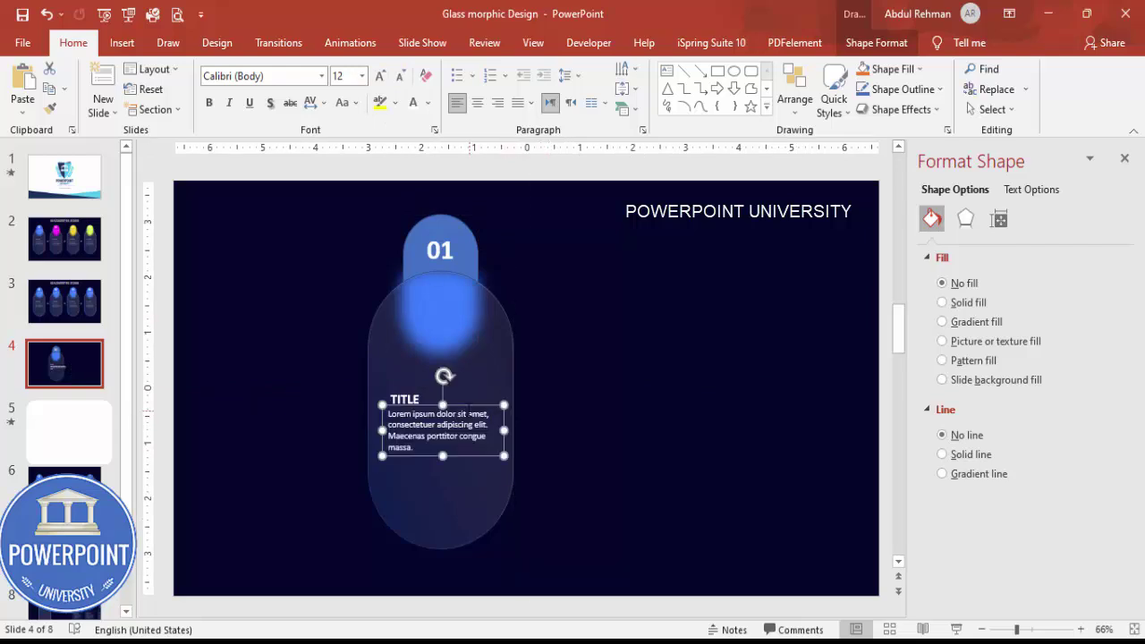
{"action": "left_click", "coordinate": [425, 103]}
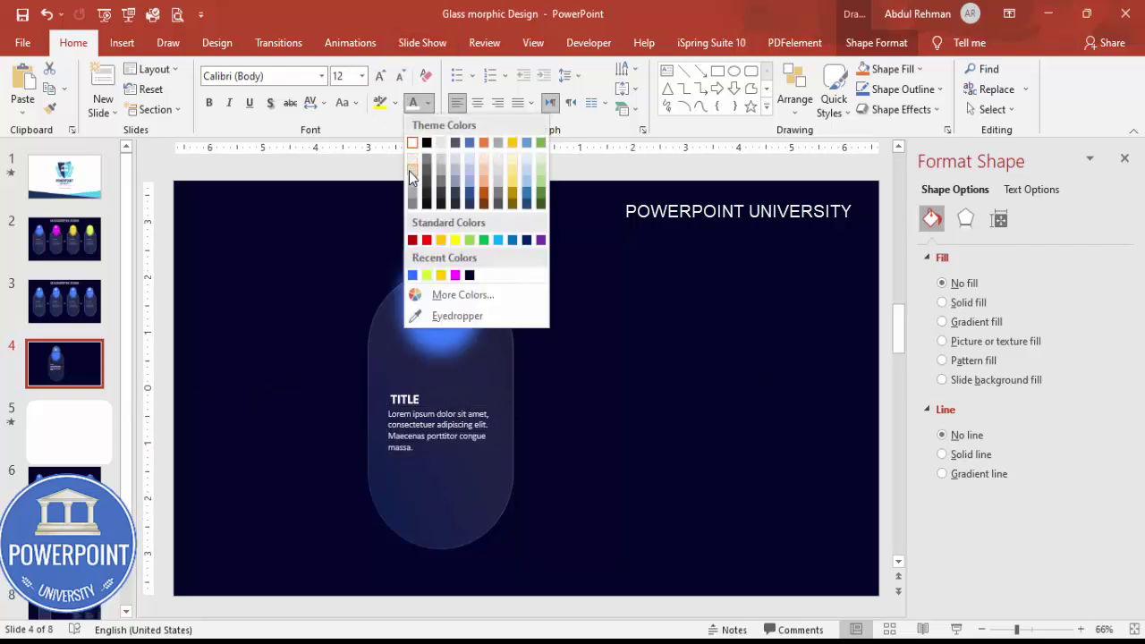
{"action": "left_click", "coordinate": [412, 171]}
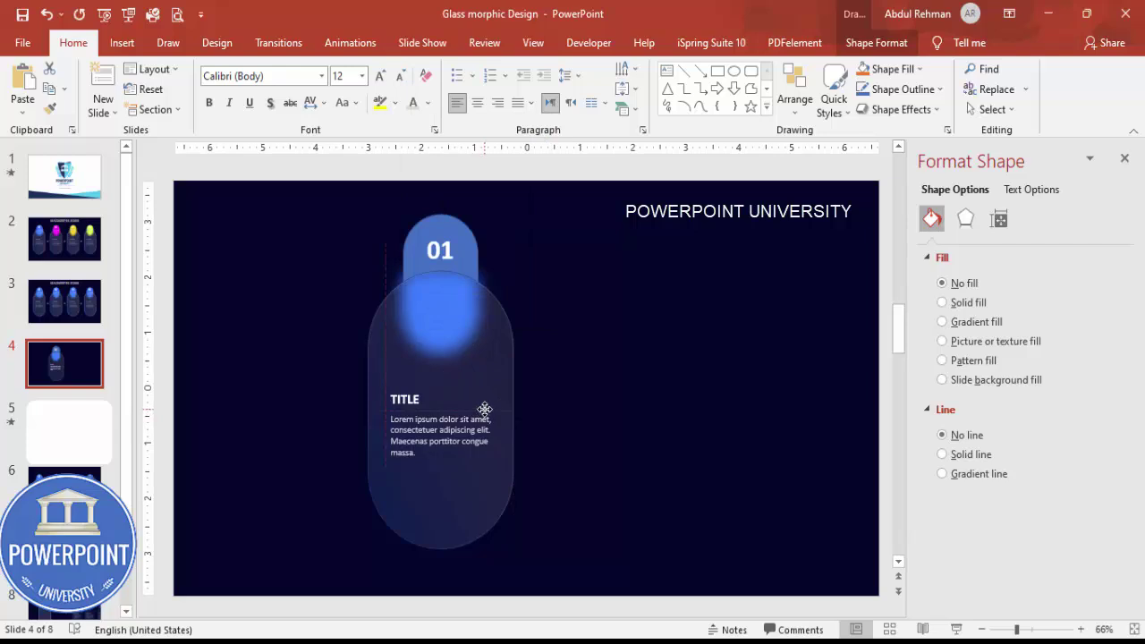
{"action": "left_click", "coordinate": [568, 445]}
{"action": "left_click_drag", "start_coordinate": [578, 587], "coordinate": [286, 187]}
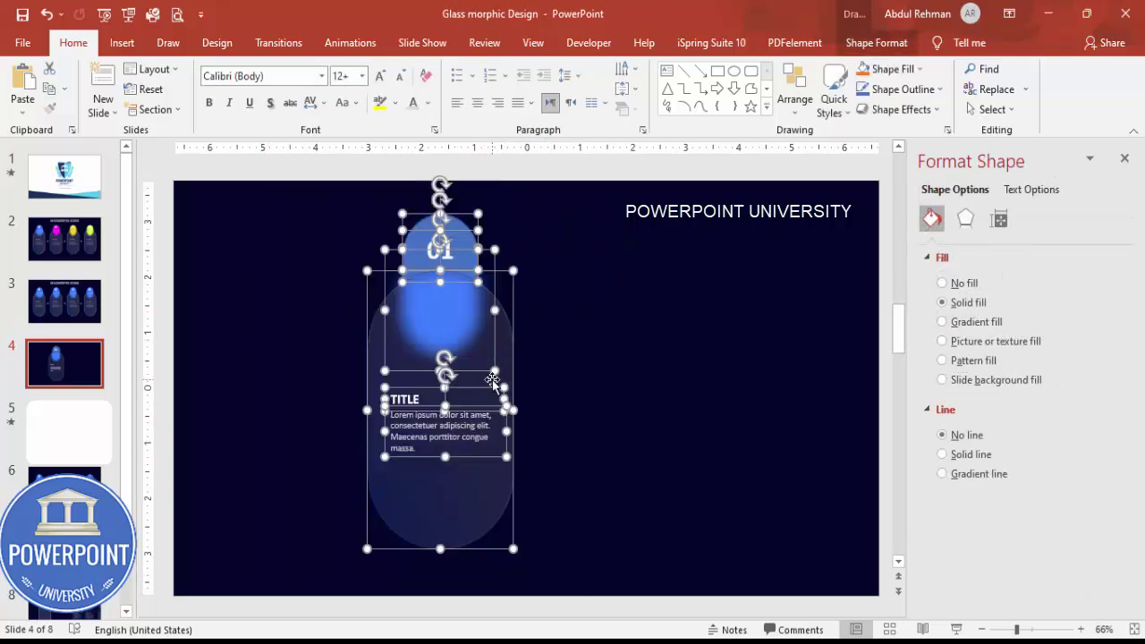
- Group the 01 card, move it left, then distribute all four cards horizontally and nudge them left
{"action": "key", "text": "ctrl+g"}
{"action": "left_click_drag", "start_coordinate": [498, 352], "coordinate": [858, 370]}
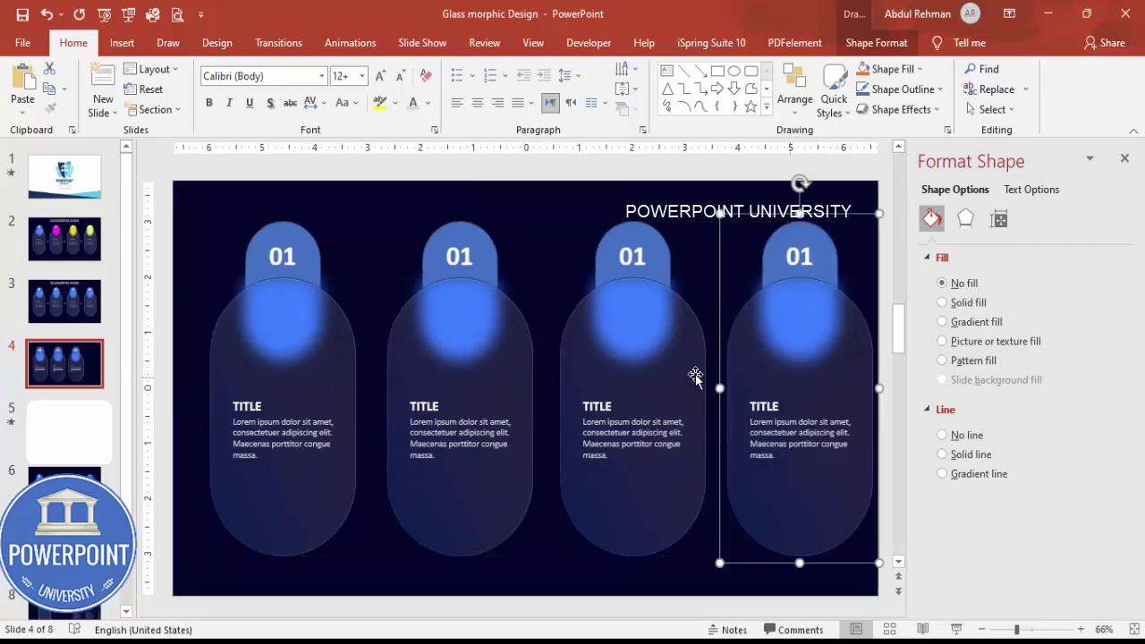
{"action": "left_click", "coordinate": [580, 365], "text": "shift"}
{"action": "left_click", "coordinate": [477, 364], "text": "shift"}
{"action": "left_click", "coordinate": [336, 360], "text": "shift"}
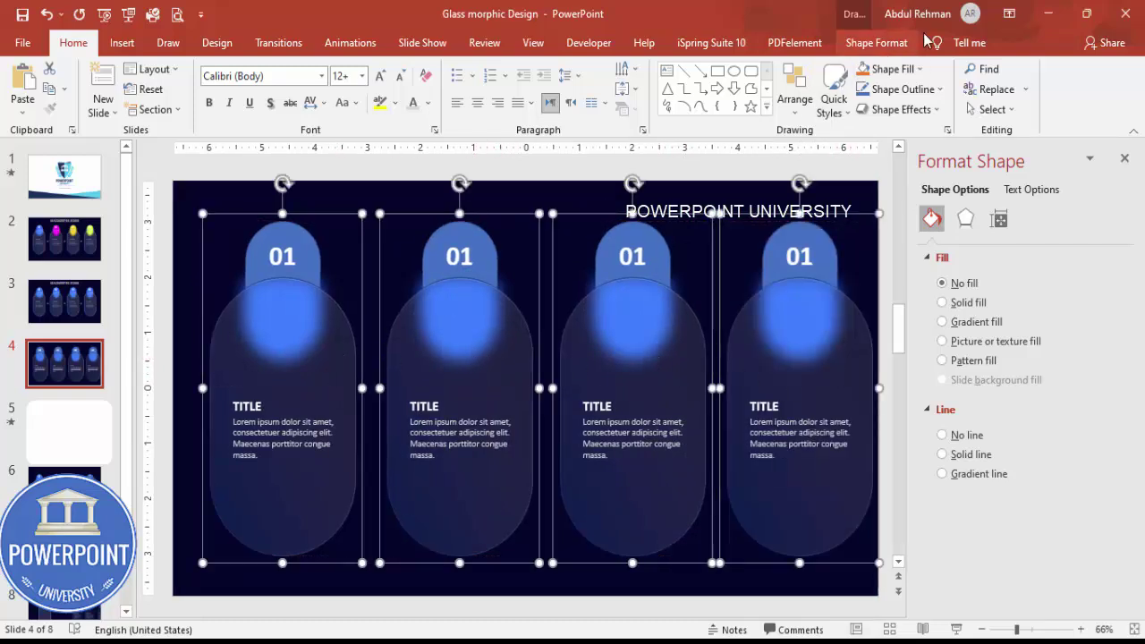
{"action": "left_click", "coordinate": [881, 45]}
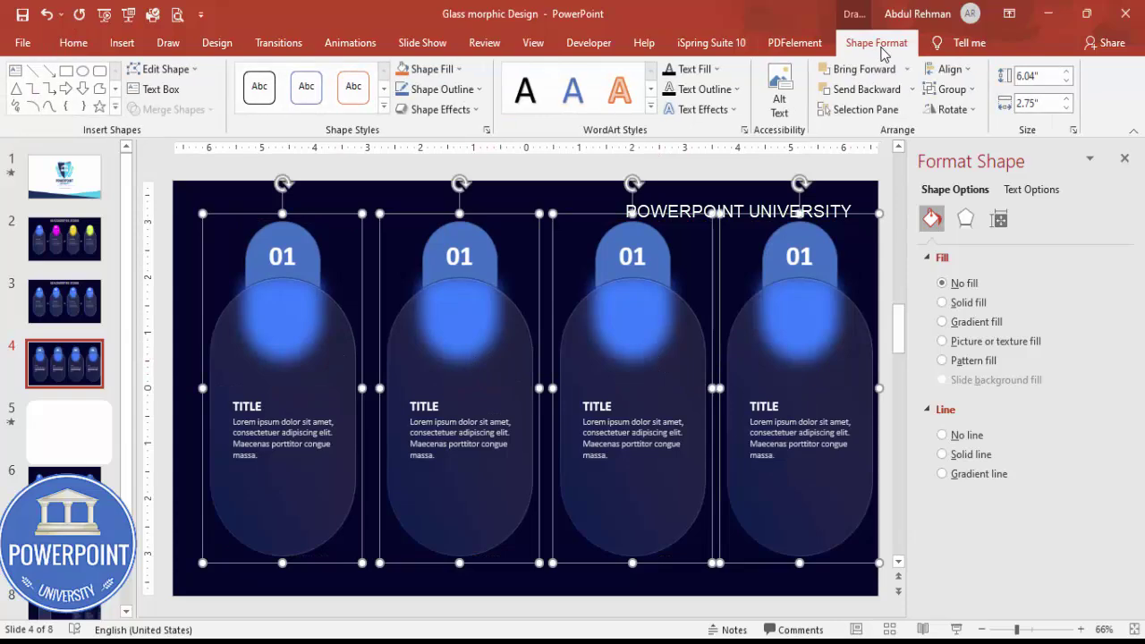
{"action": "left_click", "coordinate": [964, 109]}
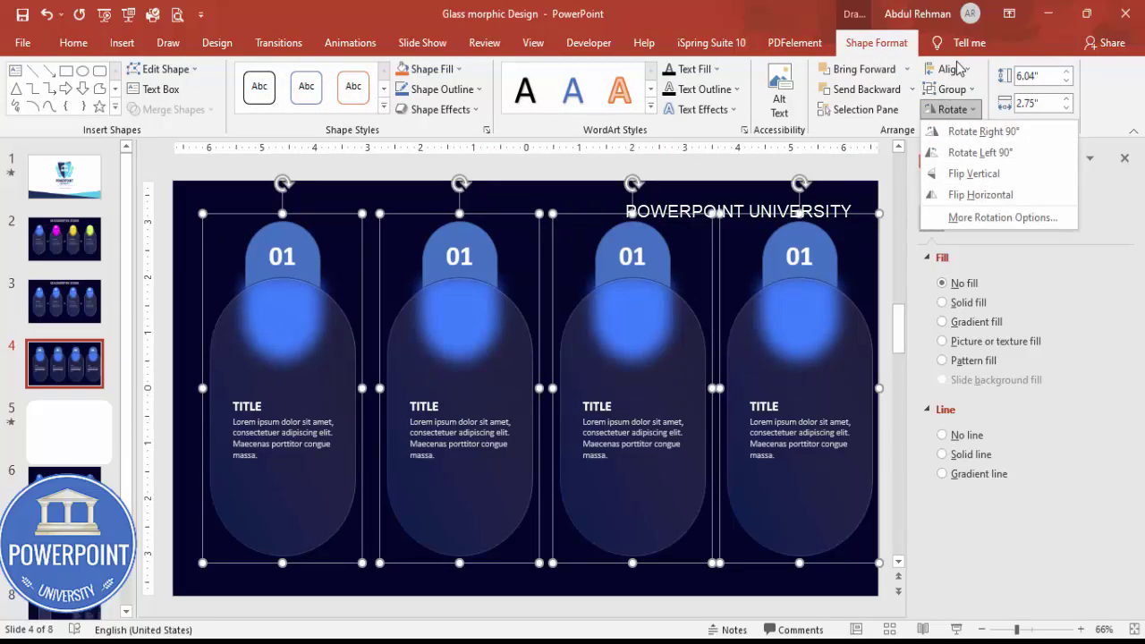
{"action": "left_click", "coordinate": [956, 70]}
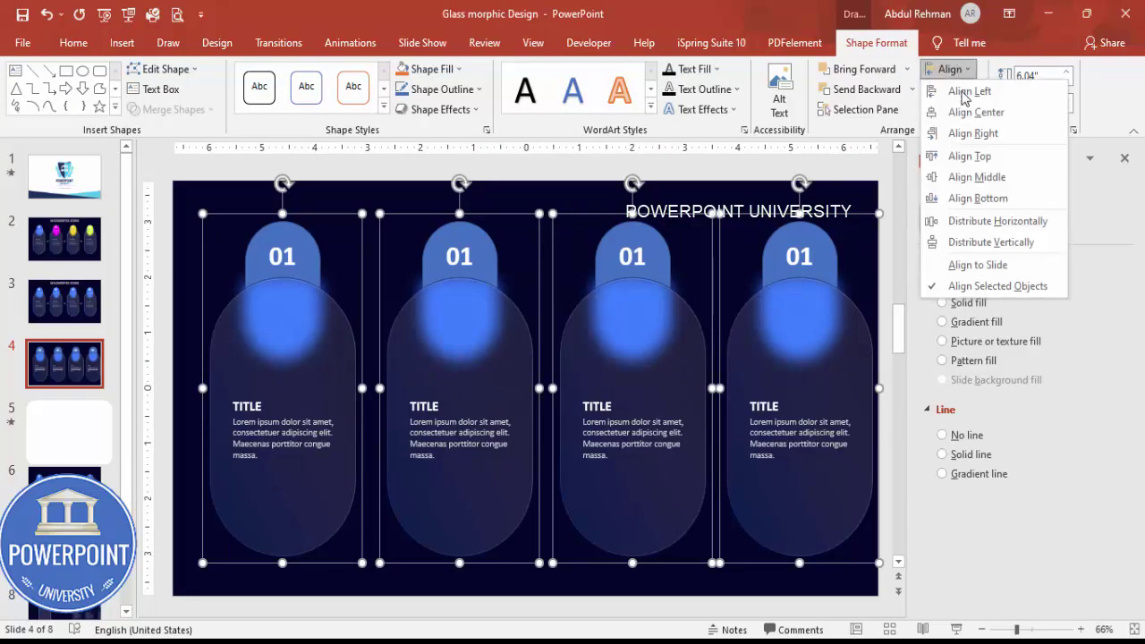
{"action": "left_click", "coordinate": [1020, 224]}
{"action": "key", "text": "Left"}
{"action": "key", "text": "Left"}
{"action": "key", "text": "Left"}
{"action": "key", "text": "Left"}
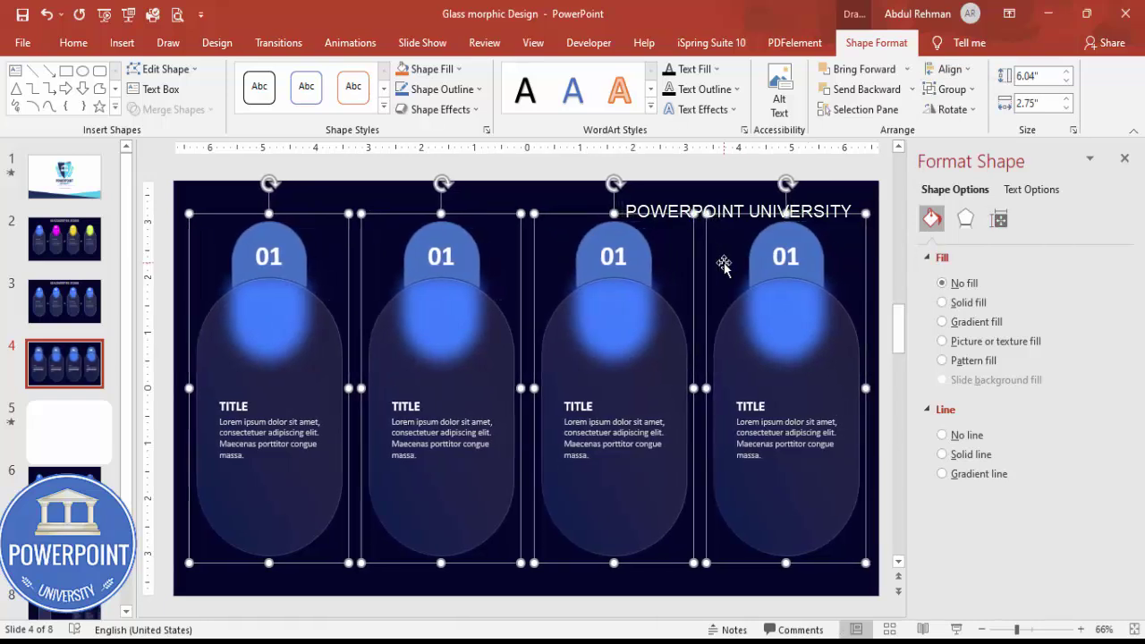
{"action": "left_click", "coordinate": [453, 259]}
- Change the copied tab numbers from 01 to 02, 03 and 04 across the row
{"action": "key", "text": "BackSpace"}
{"action": "type", "text": "2"}
{"action": "left_click", "coordinate": [614, 257]}
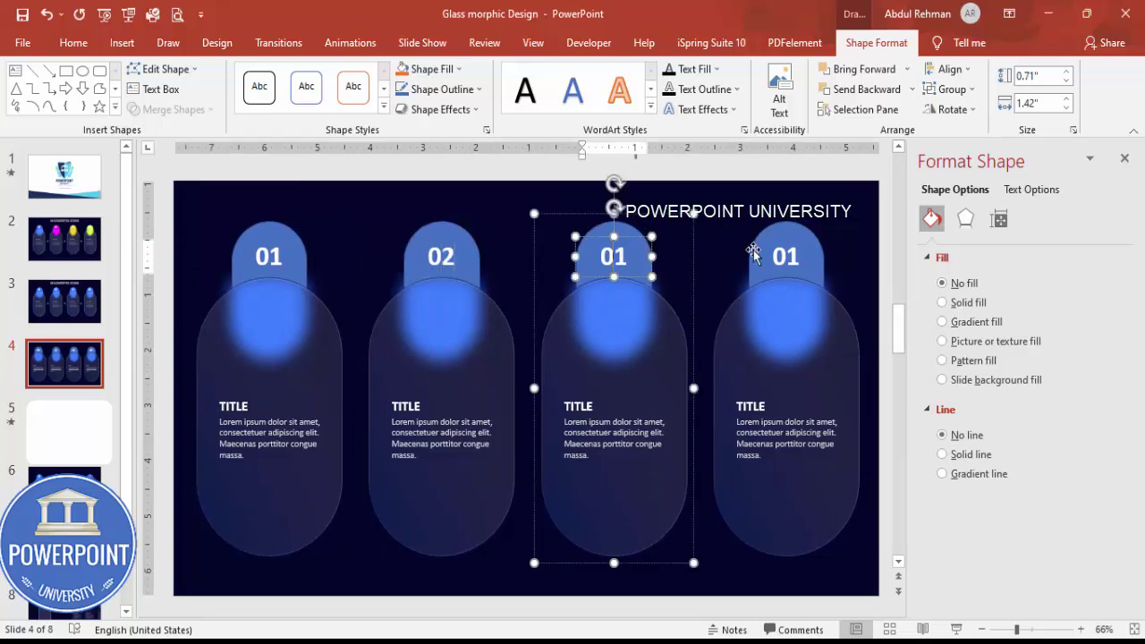
{"action": "key", "text": "BackSpace"}
{"action": "type", "text": "3"}
{"action": "left_click", "coordinate": [792, 257]}
{"action": "key", "text": "BackSpace"}
{"action": "type", "text": "4"}
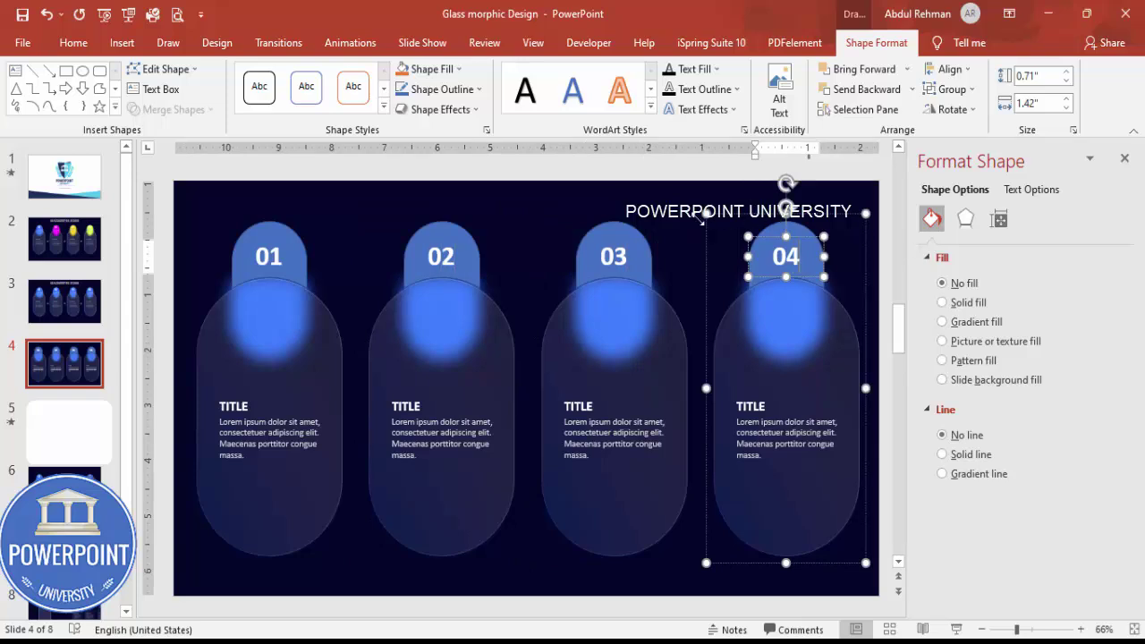
{"action": "left_click", "coordinate": [613, 192]}
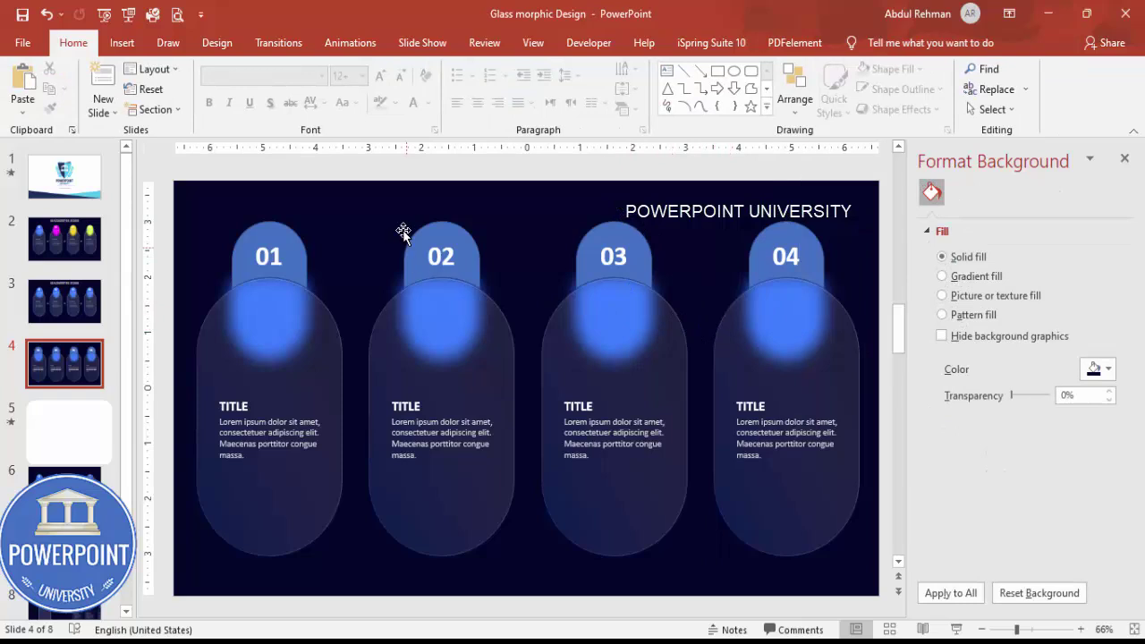
- Fill the second card's 02 tab with magenta
{"action": "left_click", "coordinate": [459, 226]}
{"action": "left_click", "coordinate": [459, 226]}
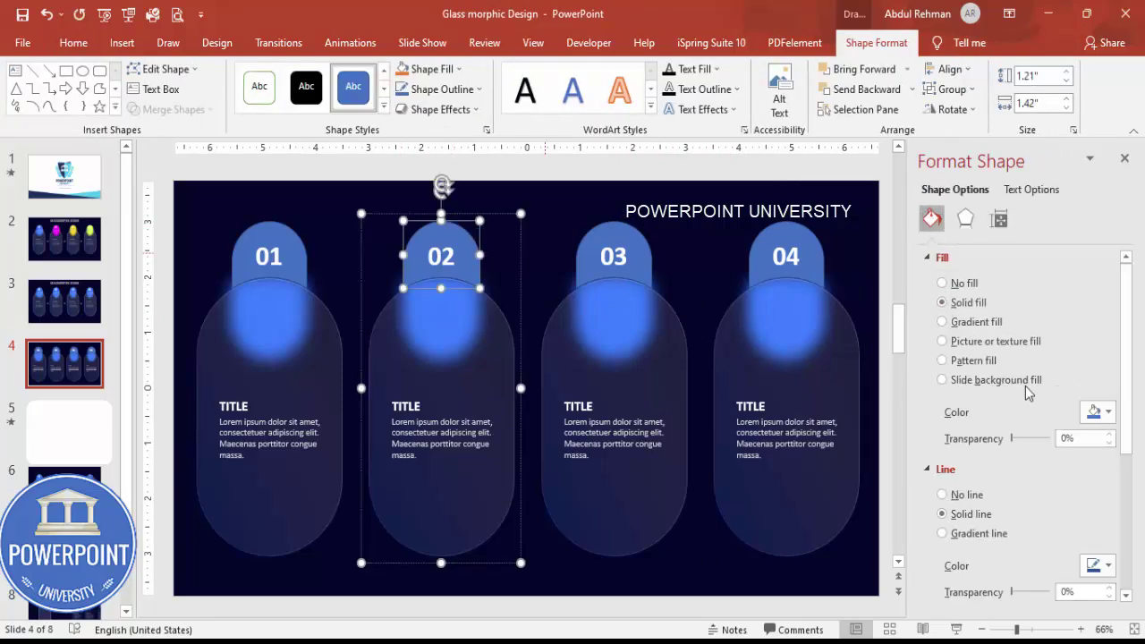
{"action": "left_click", "coordinate": [1100, 412]}
{"action": "left_click", "coordinate": [1049, 584]}
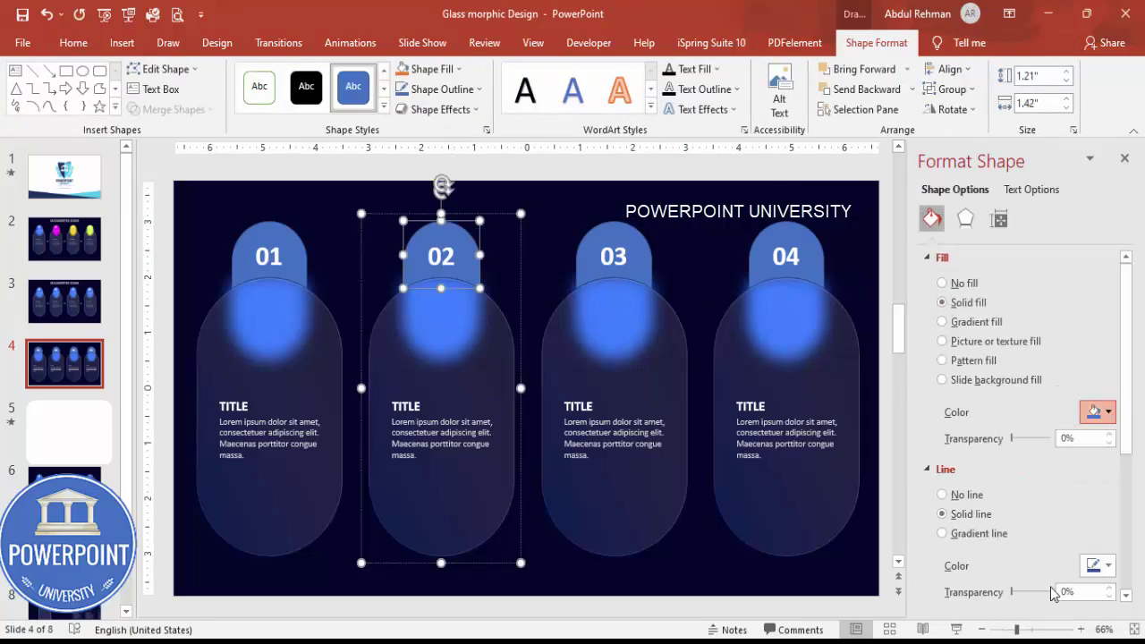
{"action": "left_click", "coordinate": [346, 282]}
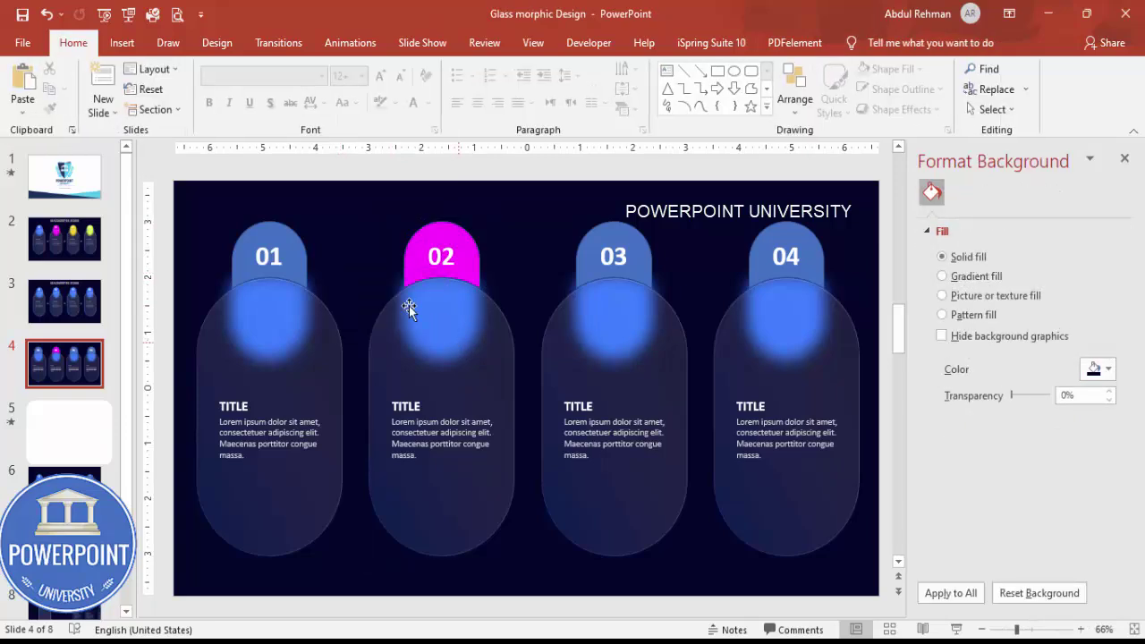
- Fill the second card's glow shape with the same magenta
{"action": "left_click", "coordinate": [398, 284]}
{"action": "left_click", "coordinate": [398, 284]}
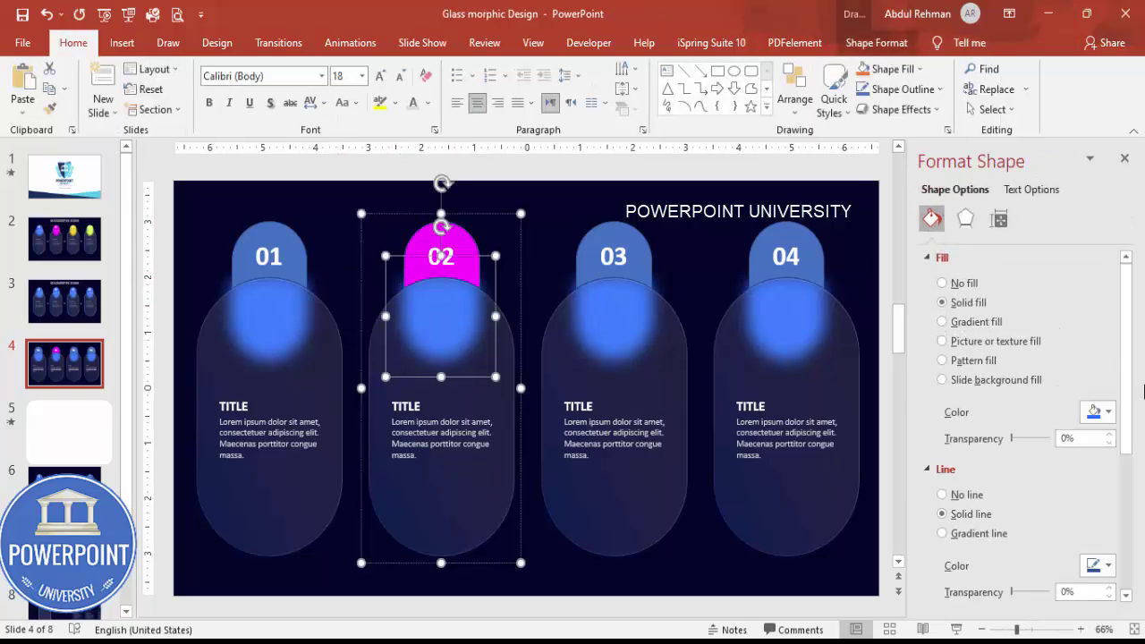
{"action": "left_click", "coordinate": [1100, 413]}
{"action": "left_click", "coordinate": [1006, 587]}
{"action": "left_click", "coordinate": [551, 196]}
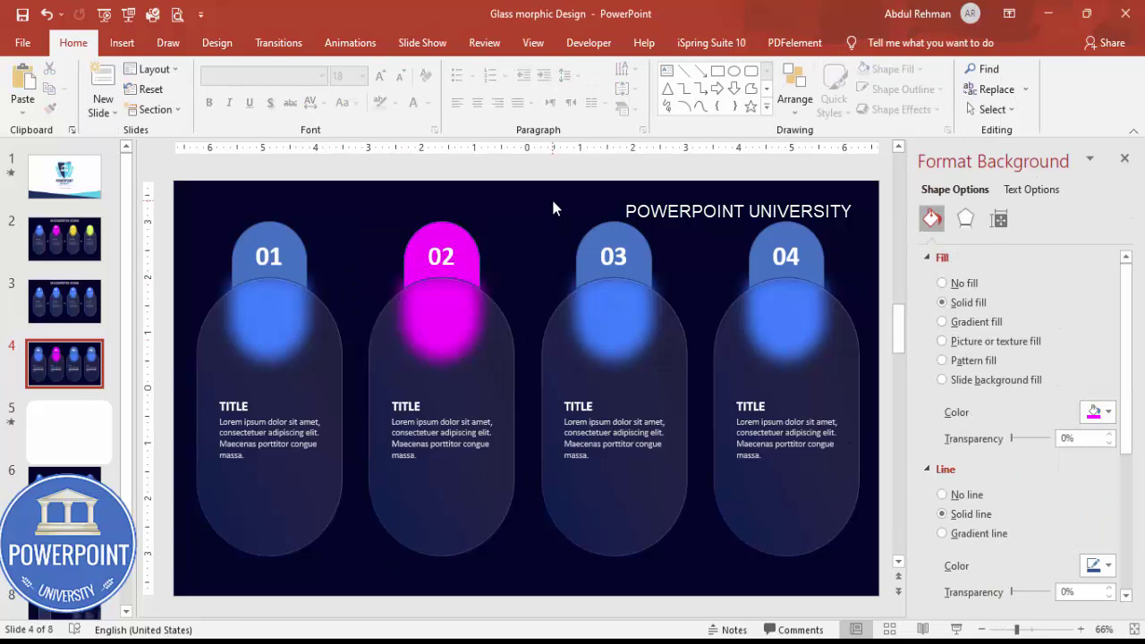